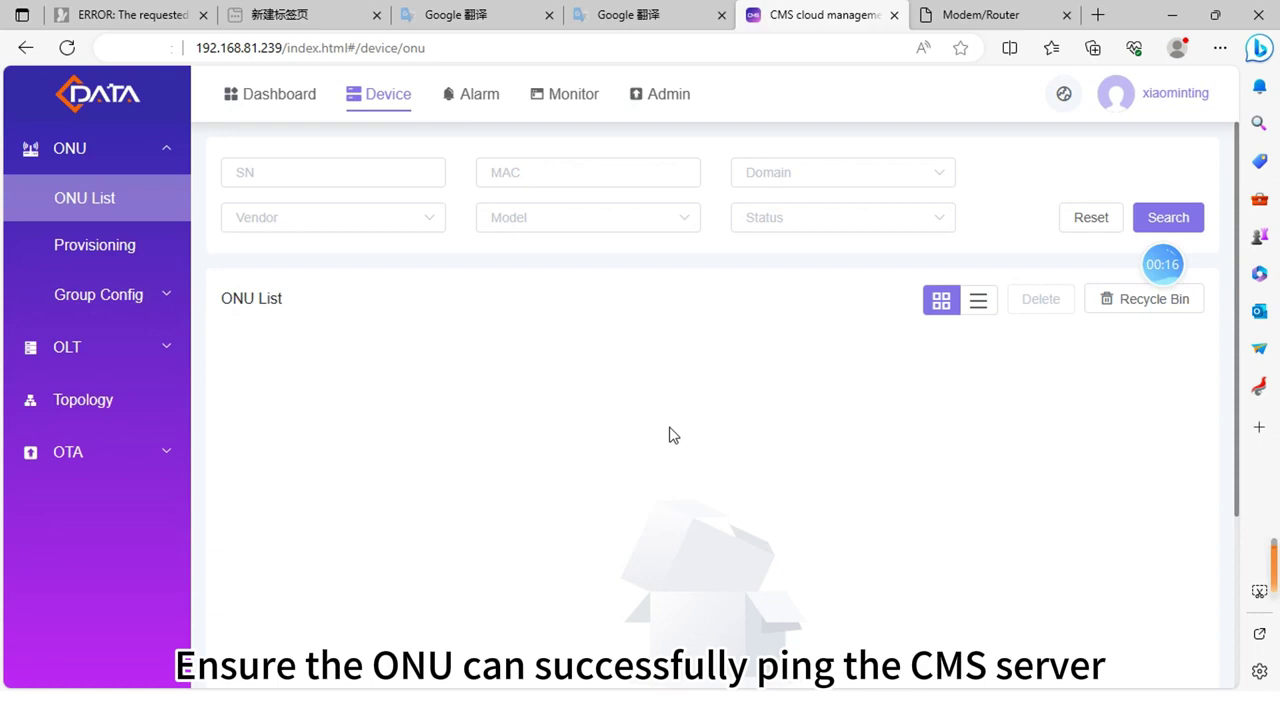
Add a TR069 WAN connection on VLAN 100 in the ONU web management page
left_click(970, 18)
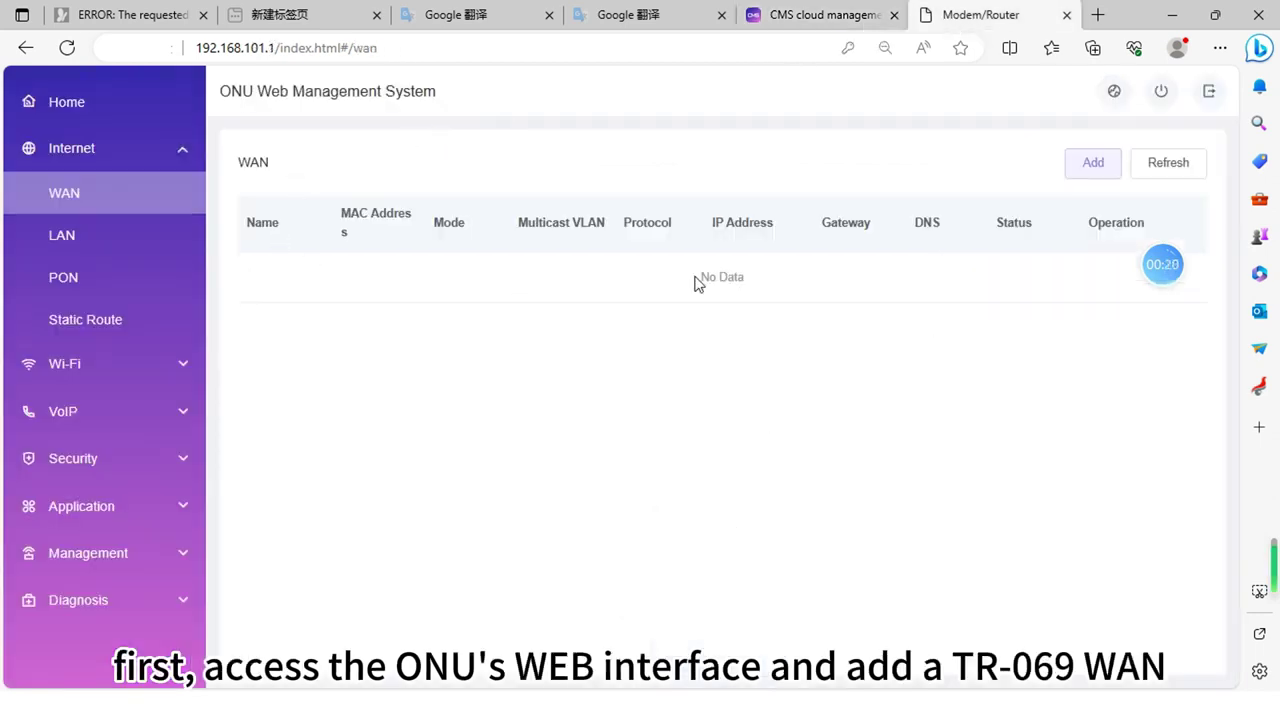
left_click(1093, 163)
left_click(360, 201)
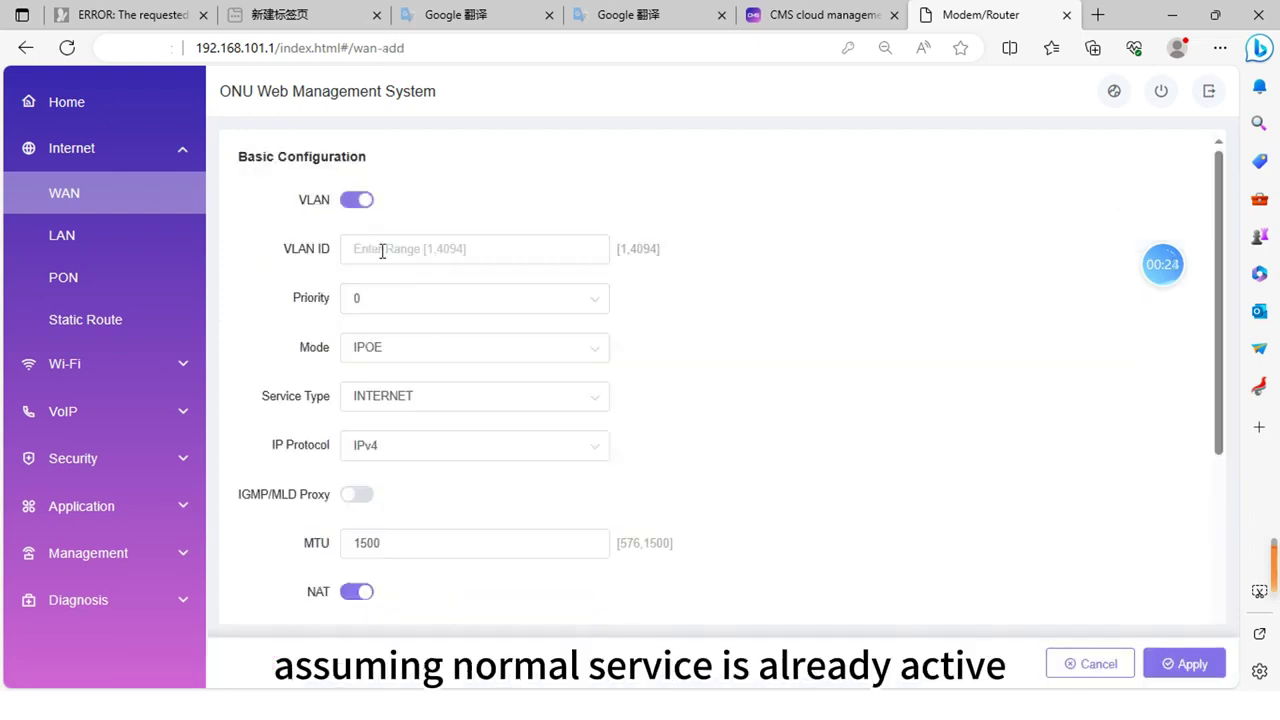
left_click(382, 251)
type("100")
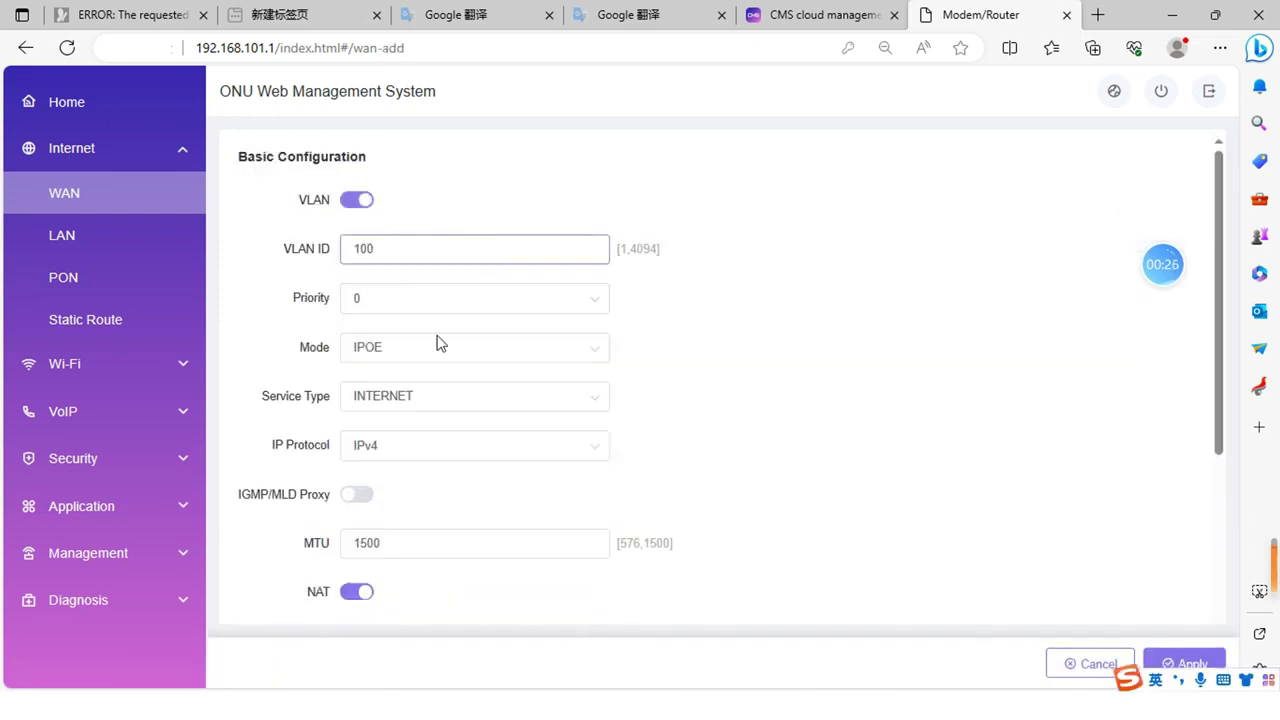
left_click(429, 395)
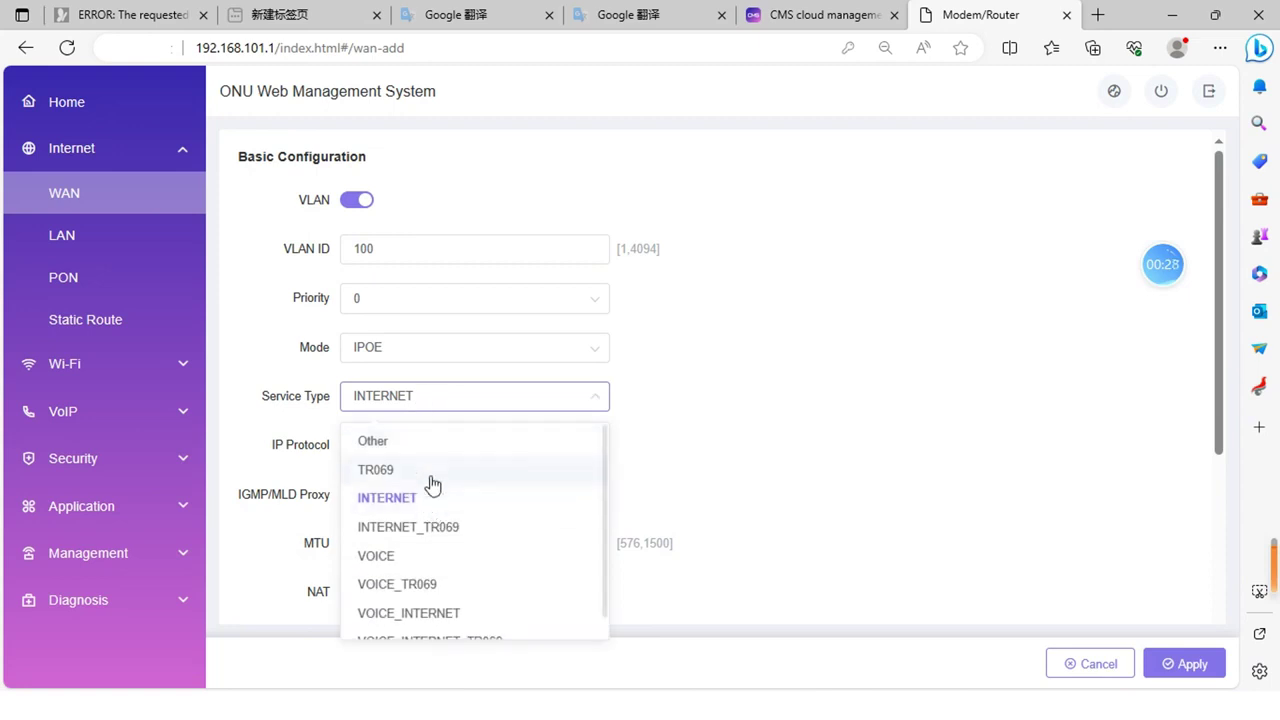
left_click(430, 470)
left_click(1180, 664)
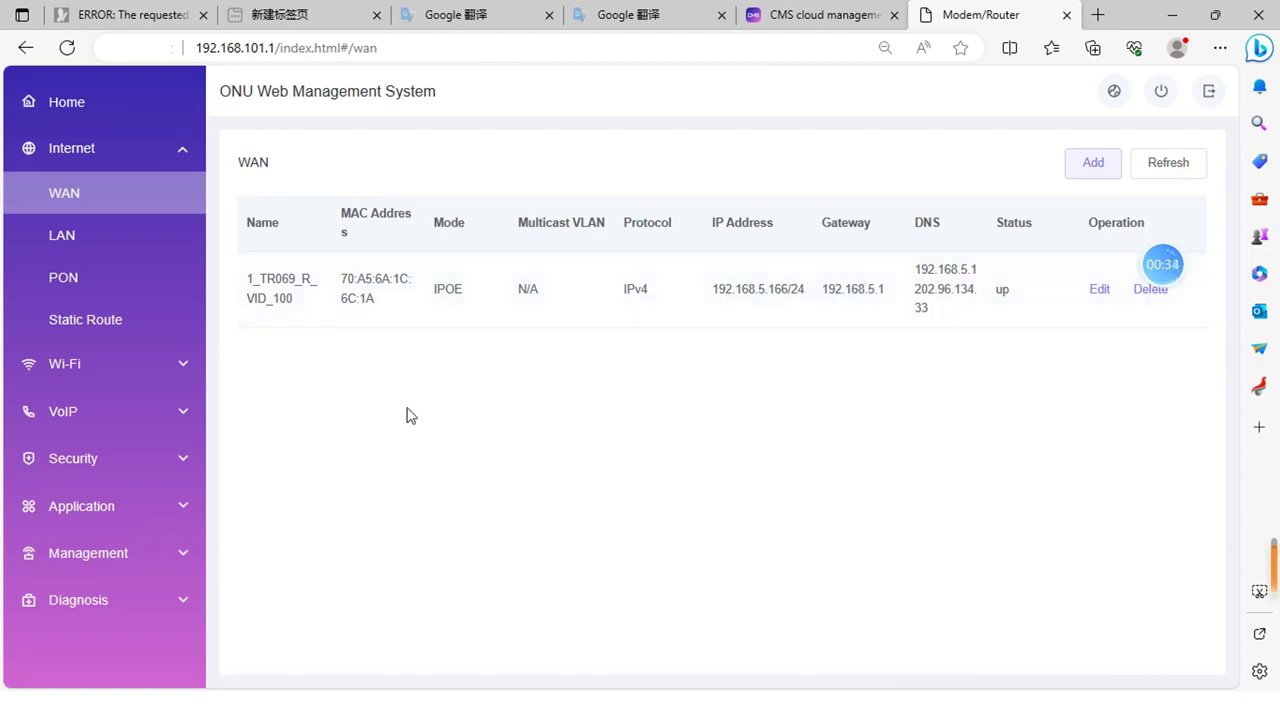
Ping the CMS server 192.168.81.239 from the ONU, then bring up the TR-069 remote management settings
left_click(106, 600)
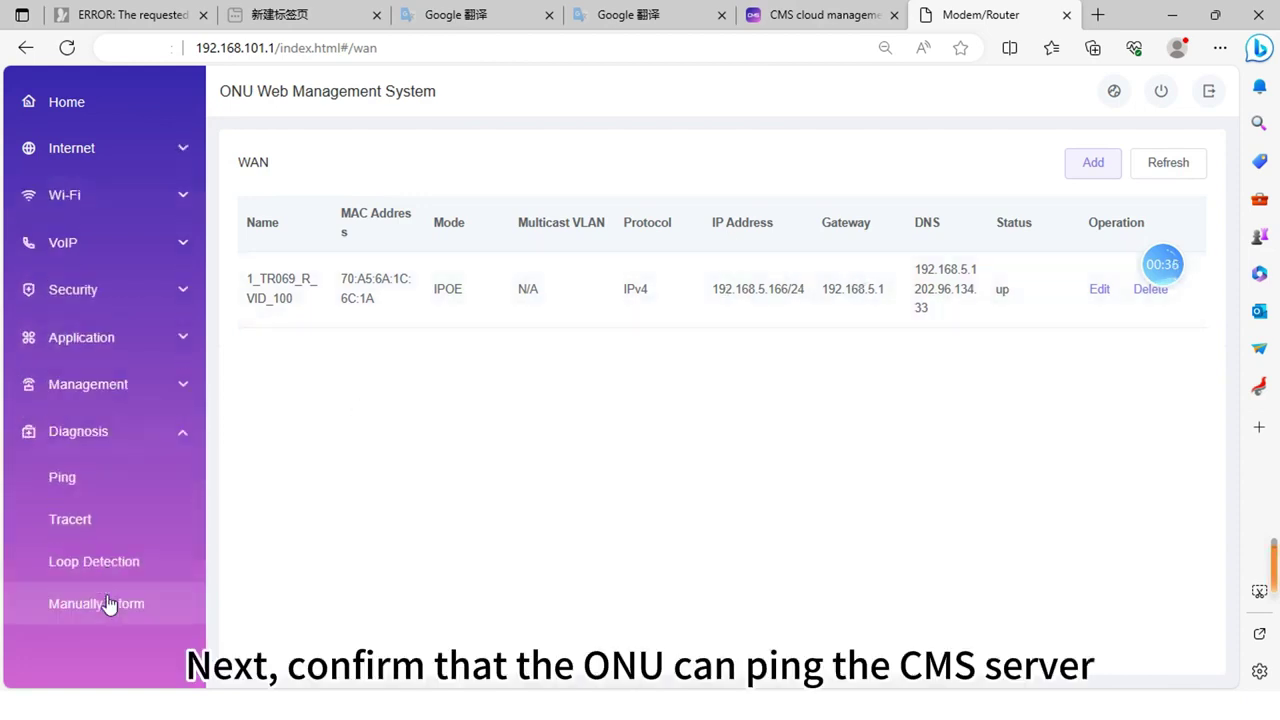
left_click(103, 497)
left_click(393, 247)
type("192.")
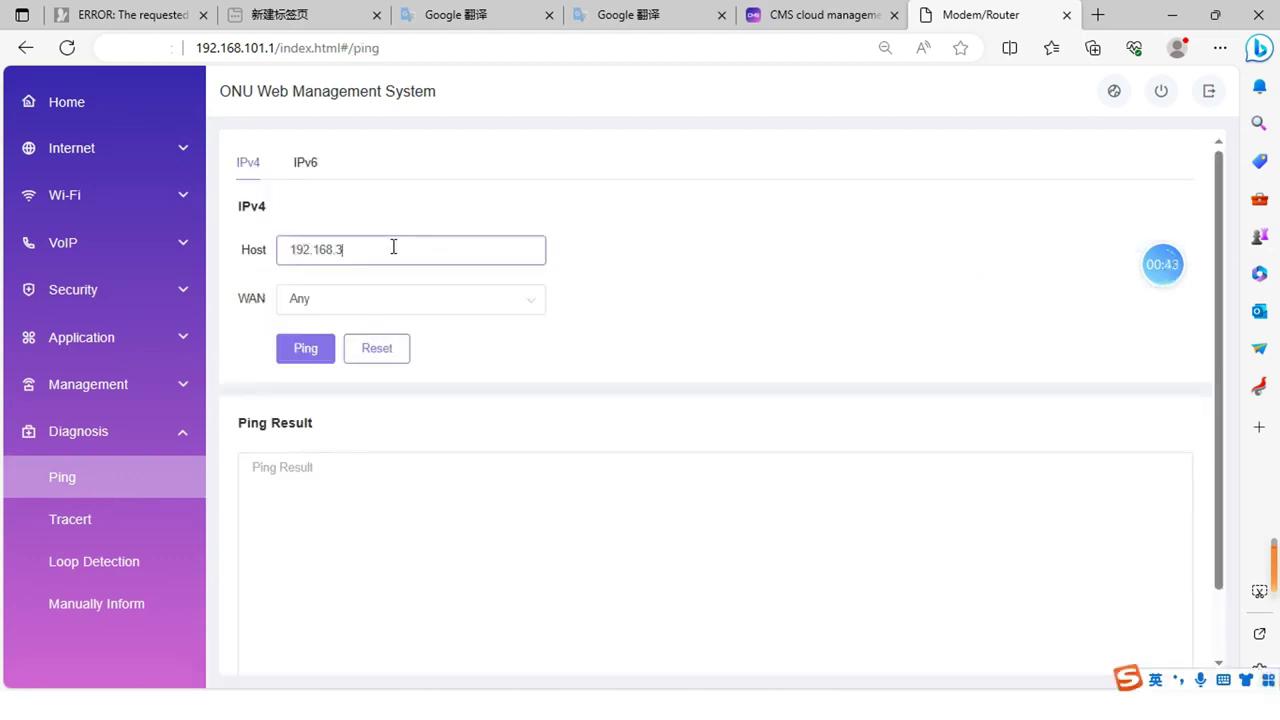
type("168.81.239")
key("Return")
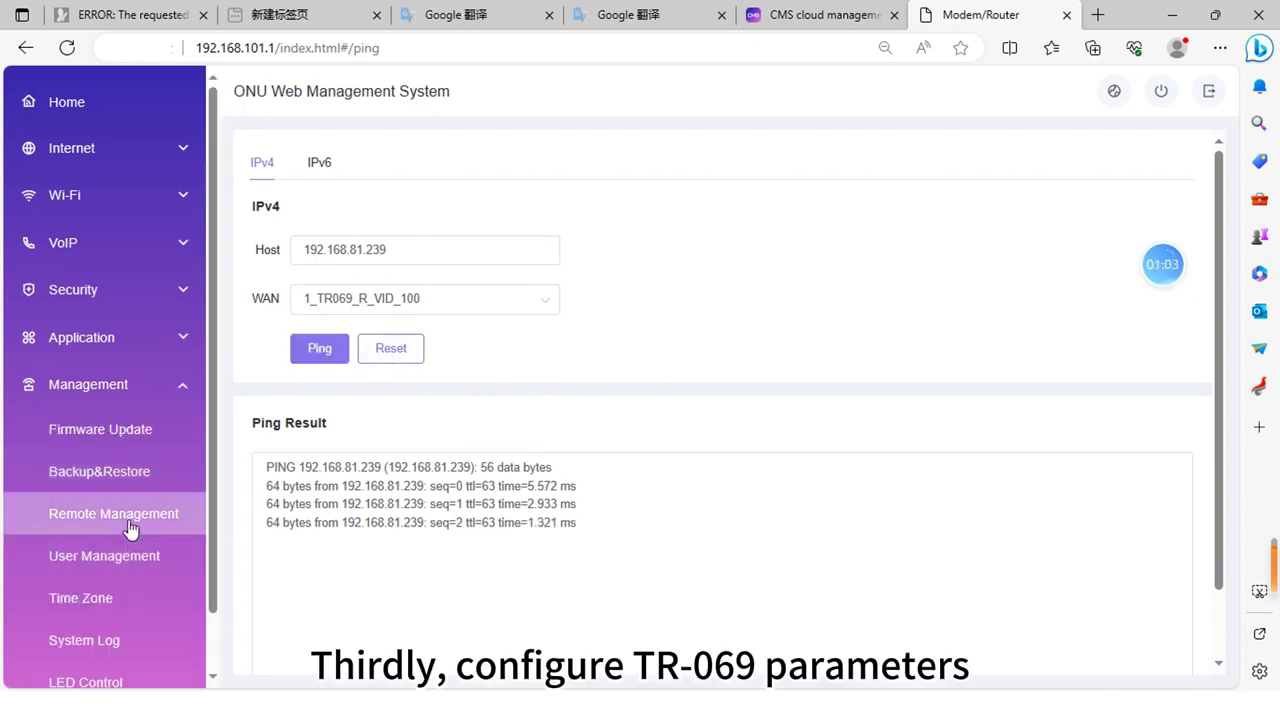
left_click(129, 522)
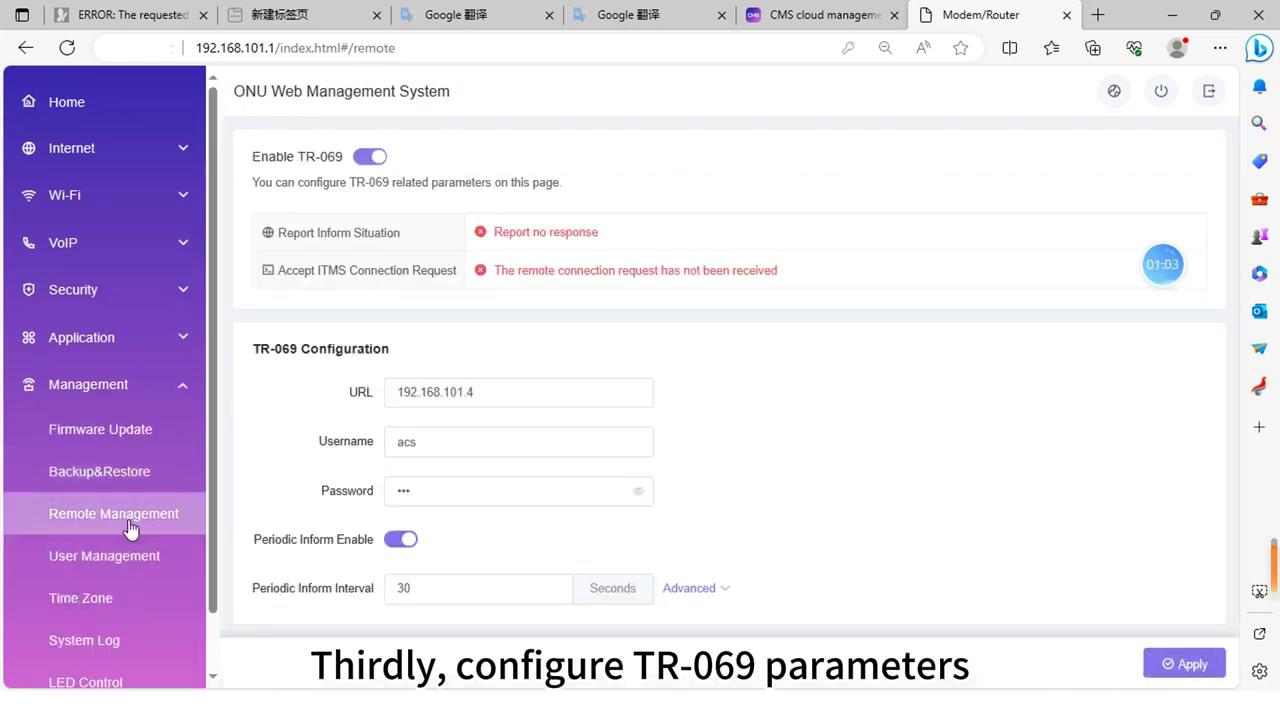
left_click(556, 404)
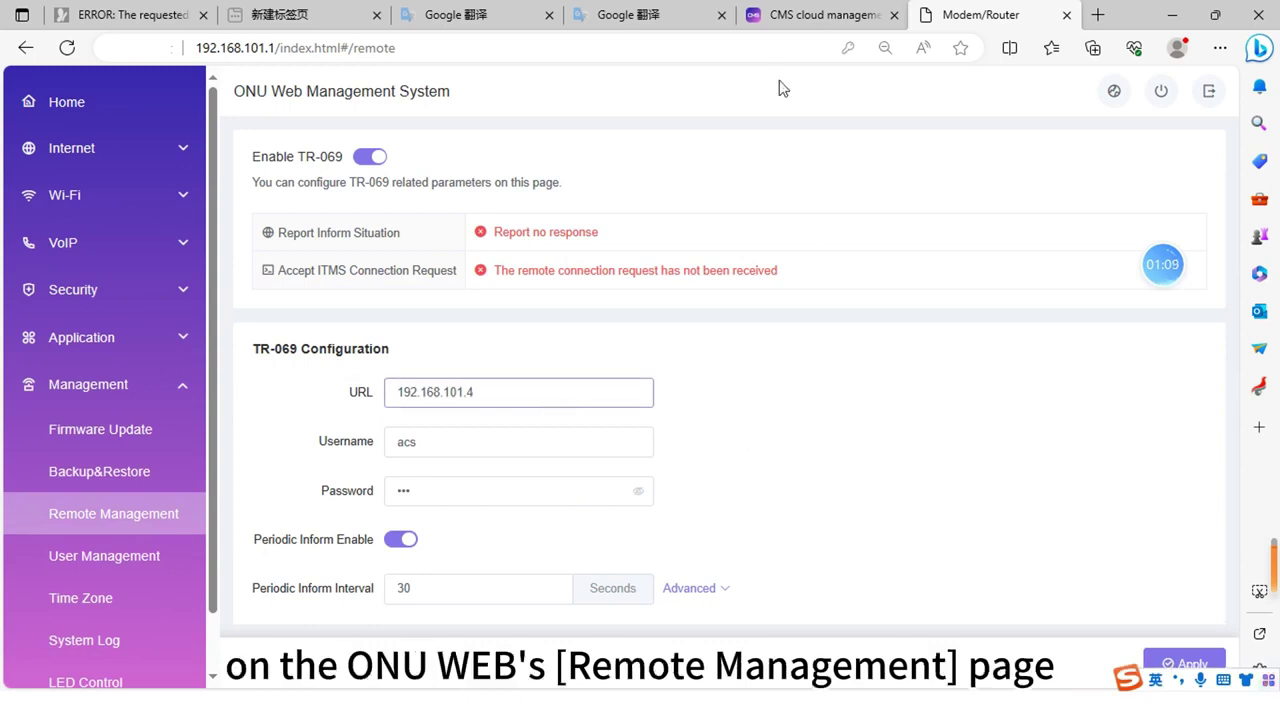
left_click(781, 18)
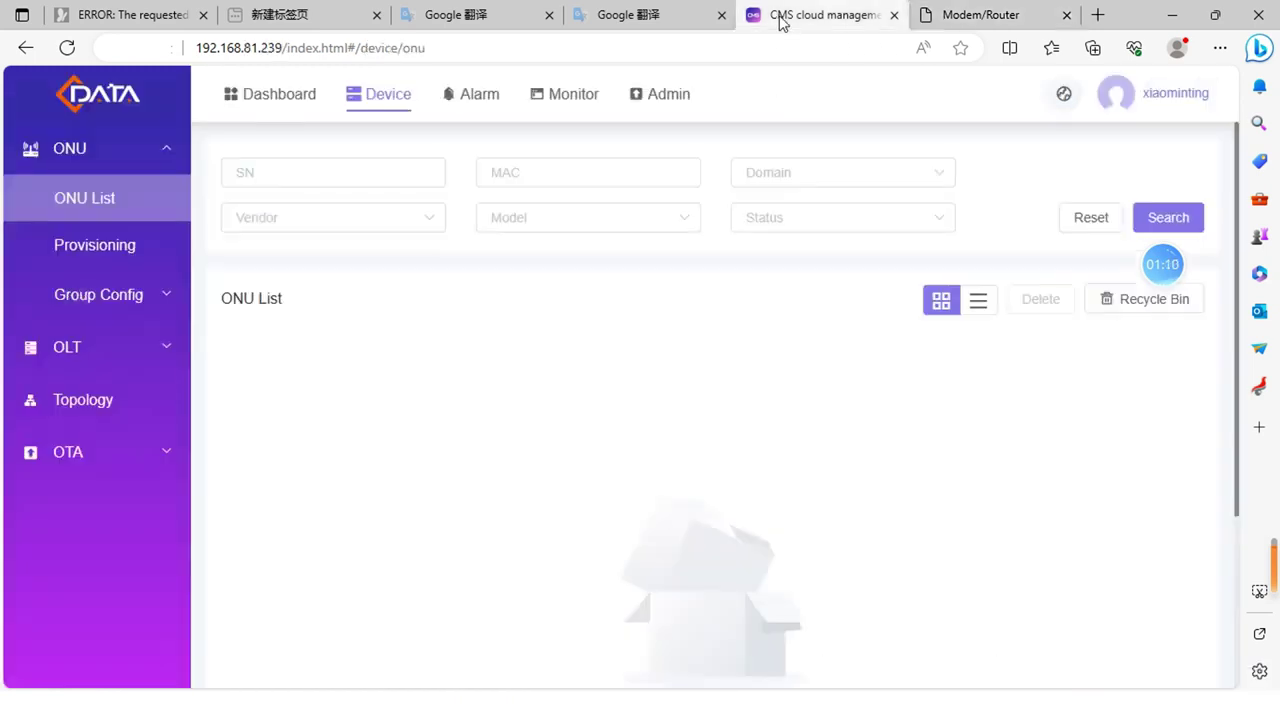
left_click(636, 94)
scroll(677, 419, "down", 2)
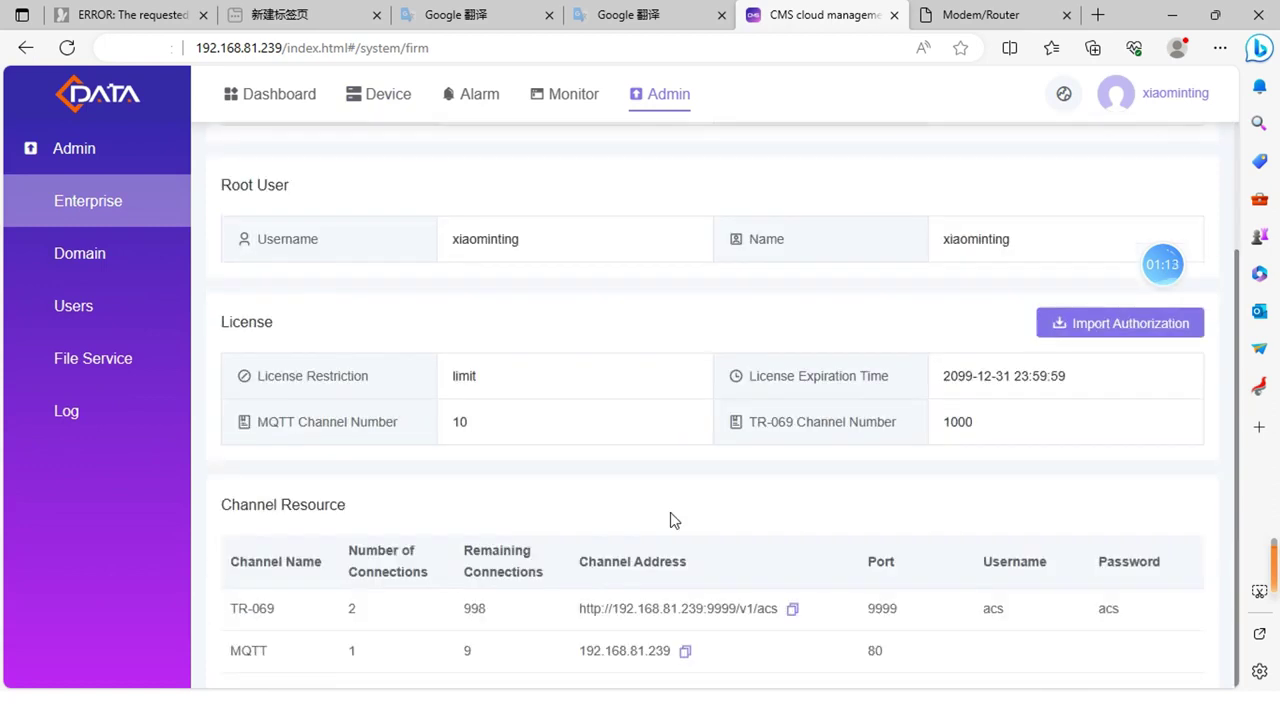
left_click_drag(574, 620, 779, 612)
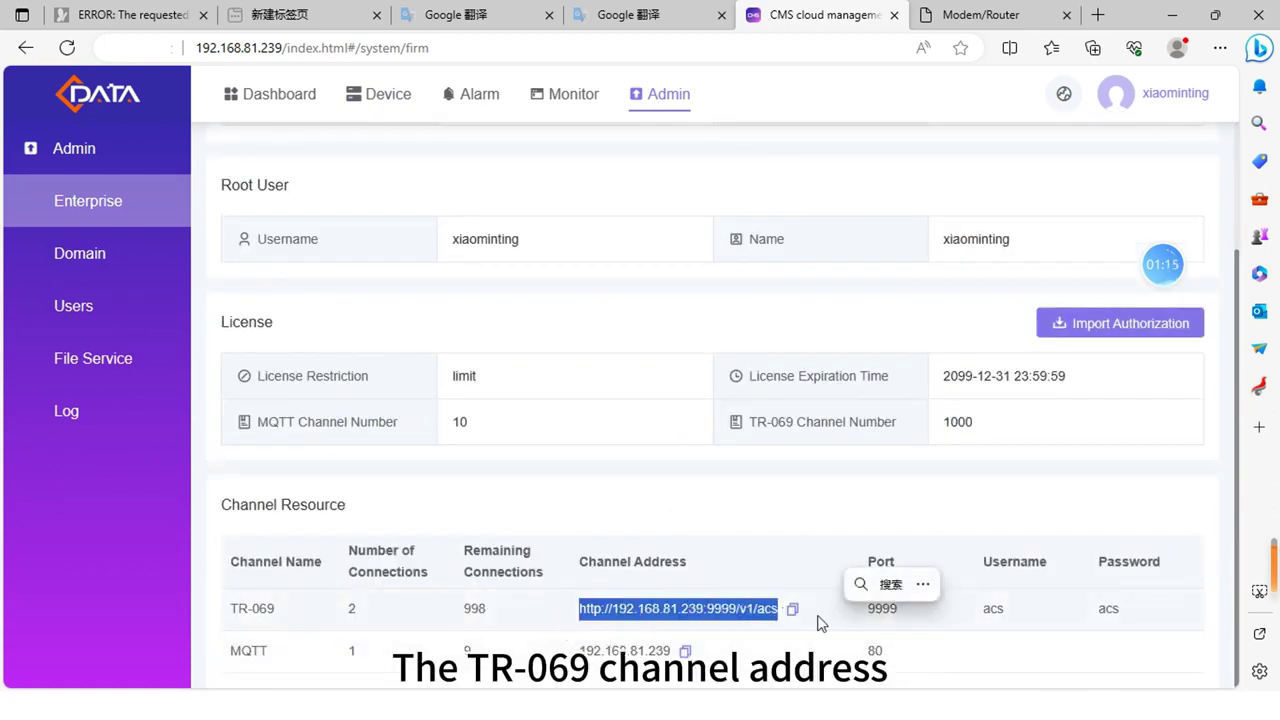
left_click(787, 618)
left_click(792, 609)
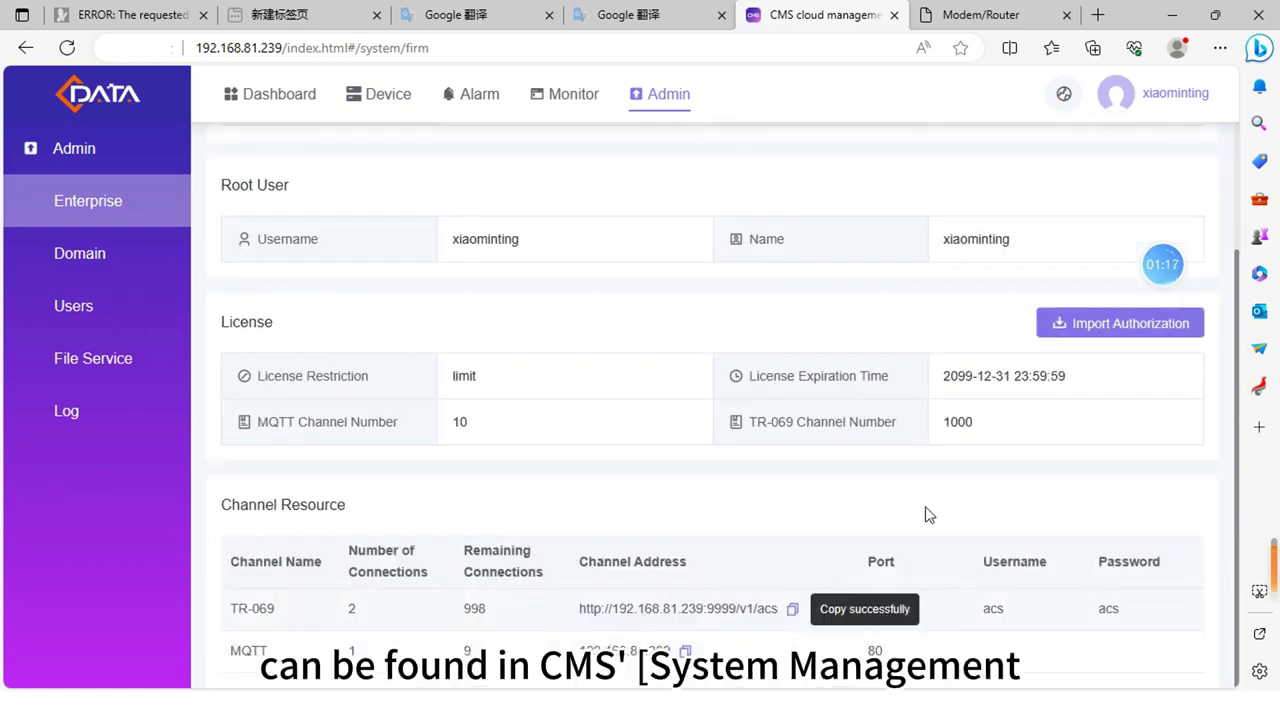
left_click(1003, 12)
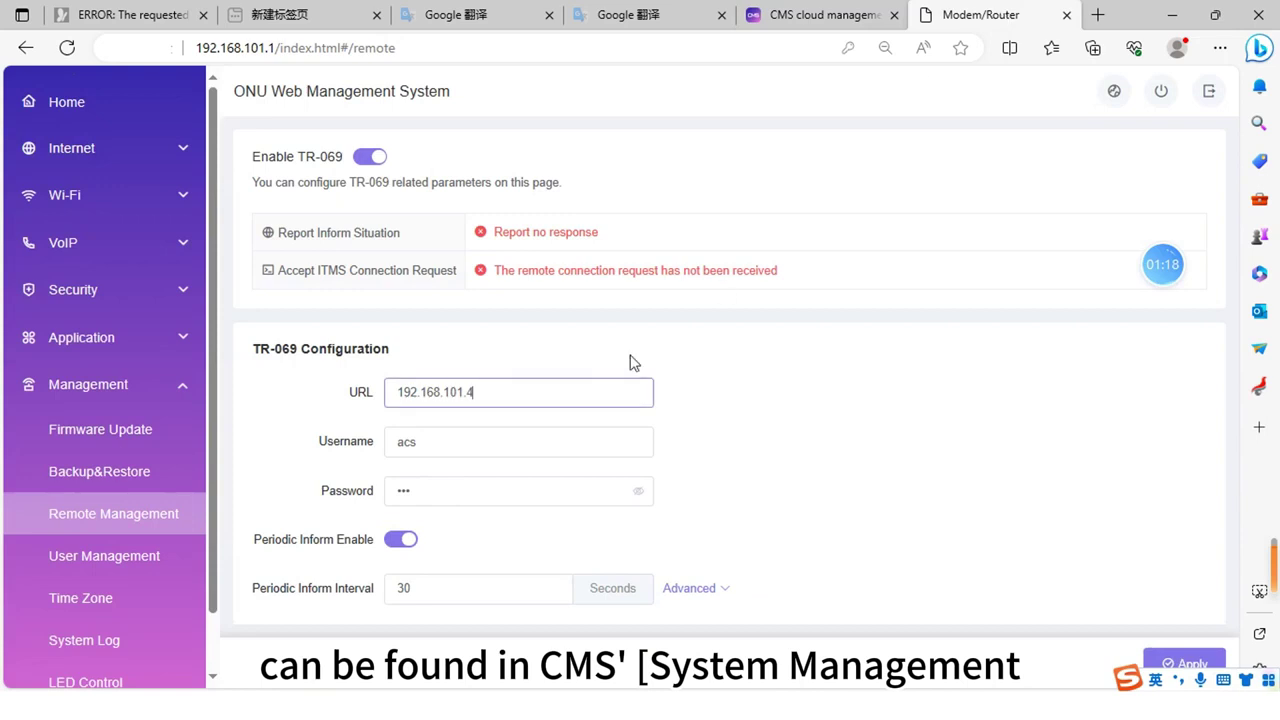
Replace the ONU's TR-069 URL with the copied CMS address and review the ACS and connection-request credentials
triple_click(534, 394)
key("ctrl+v")
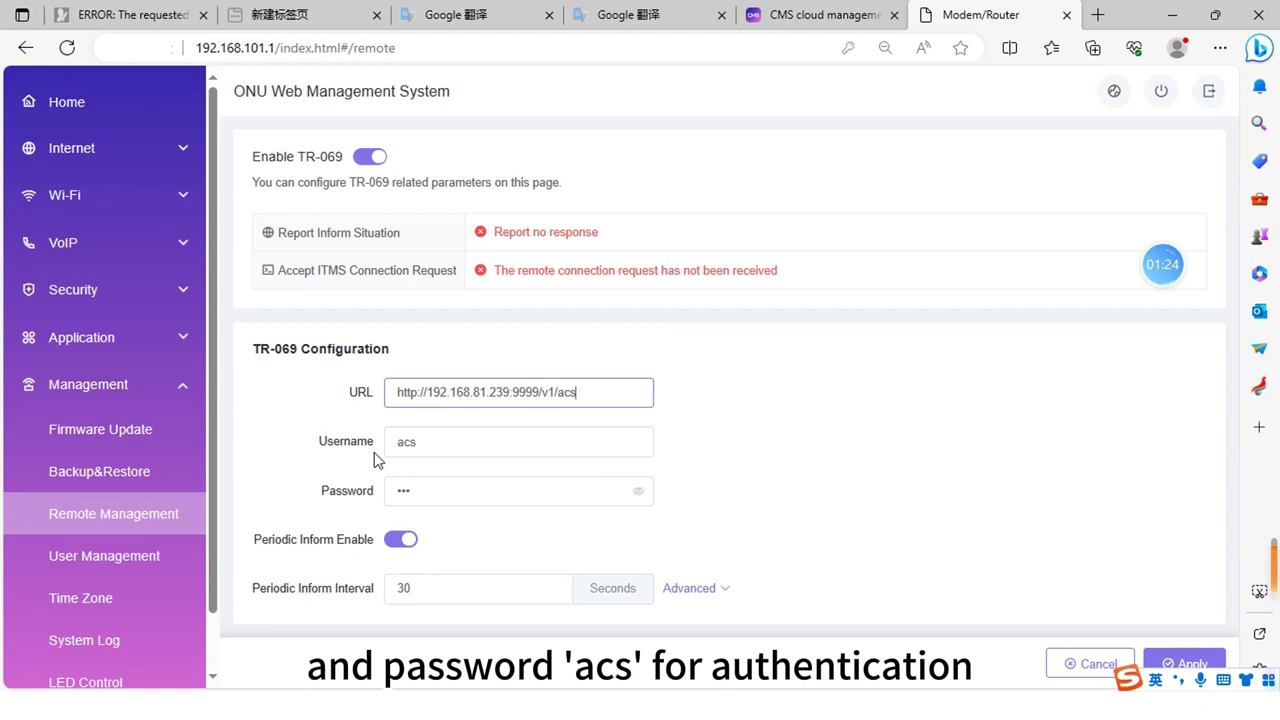
left_click(638, 494)
left_click(724, 590)
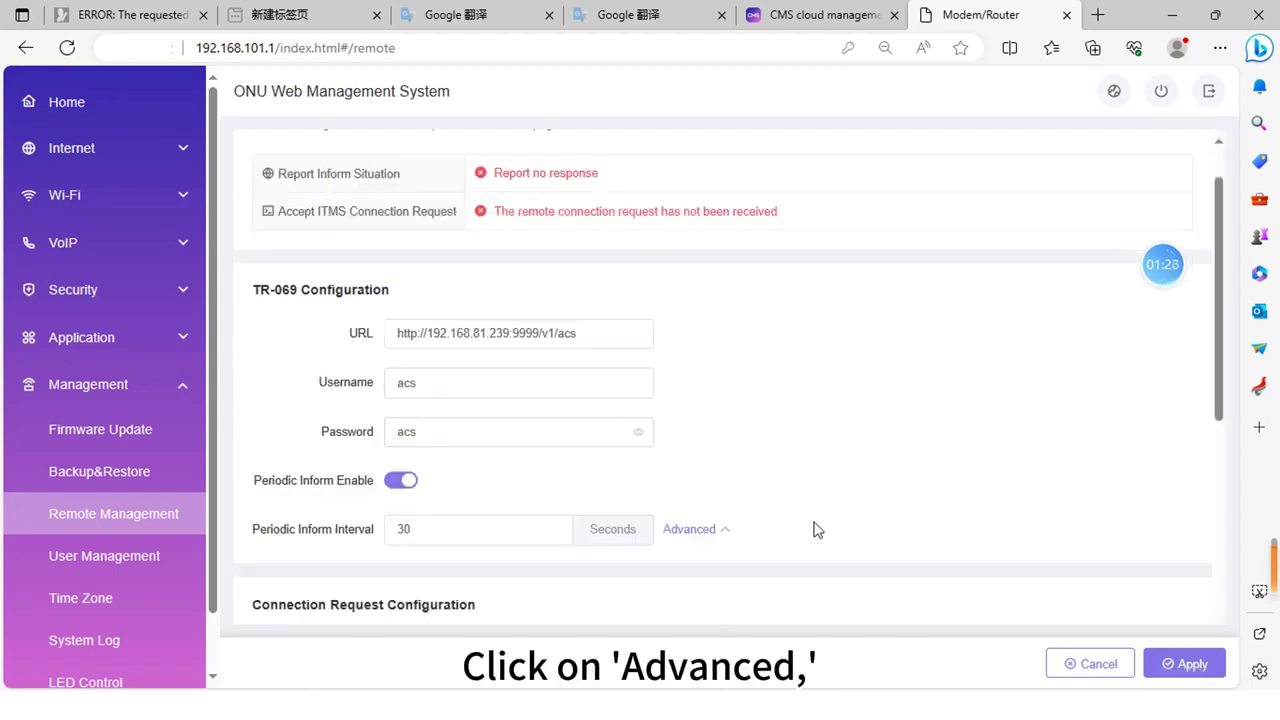
scroll(760, 550, "down", 3)
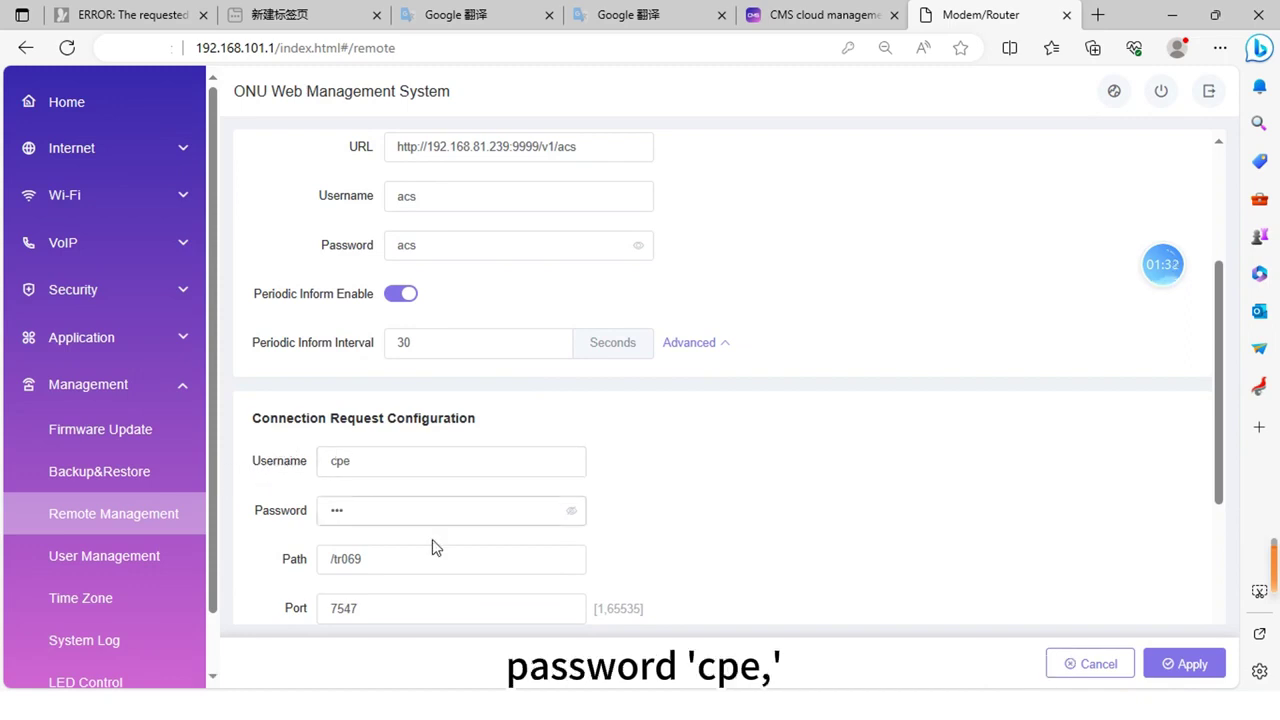
left_click(571, 510)
scroll(443, 514, "down", 1)
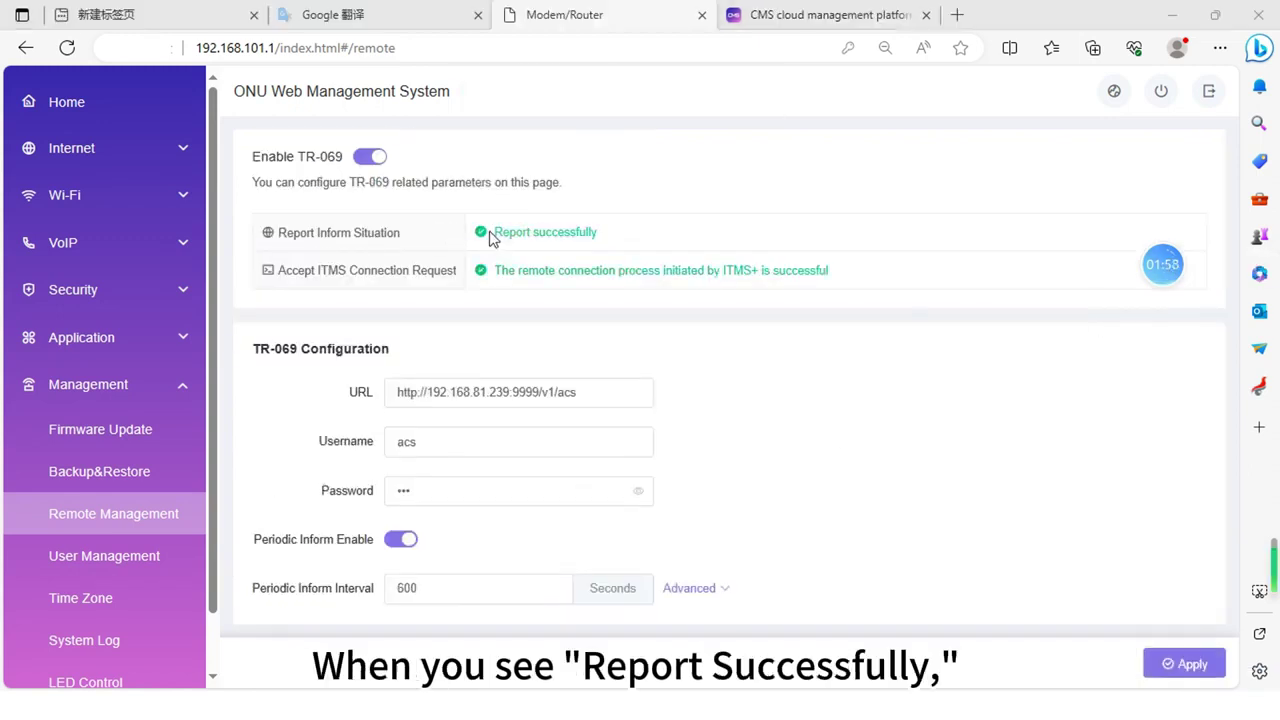
View the device details of ONU DF276A1C6C18 from the CMS ONU list
left_click(760, 15)
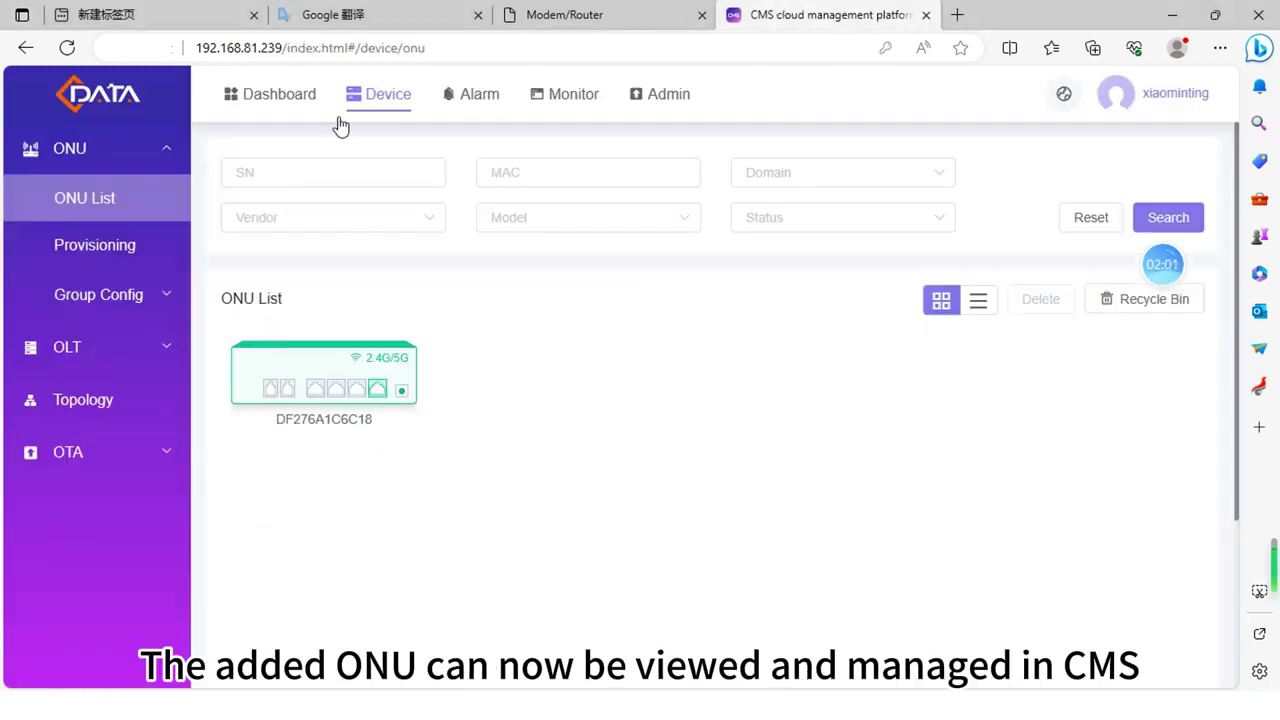
mouse_move(323, 374)
left_click(337, 374)
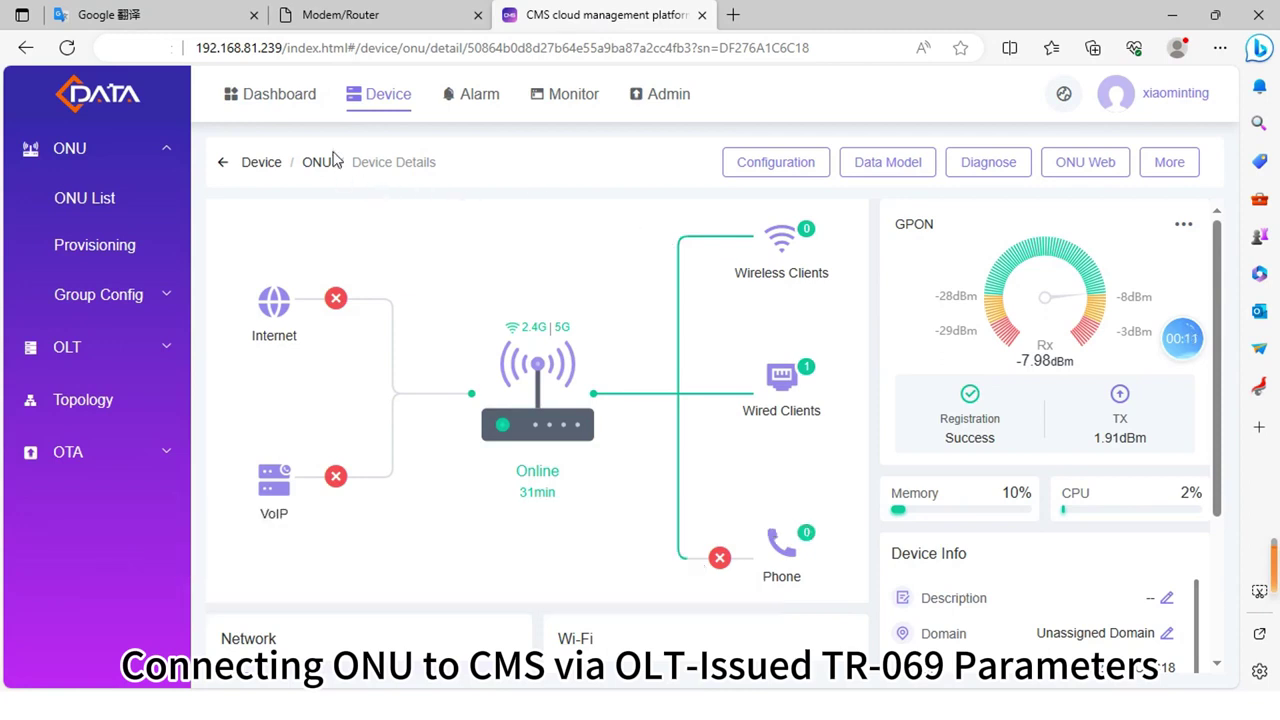
Delete ONU DF276A1C6C18 from the CMS ONU list
left_click(316, 162)
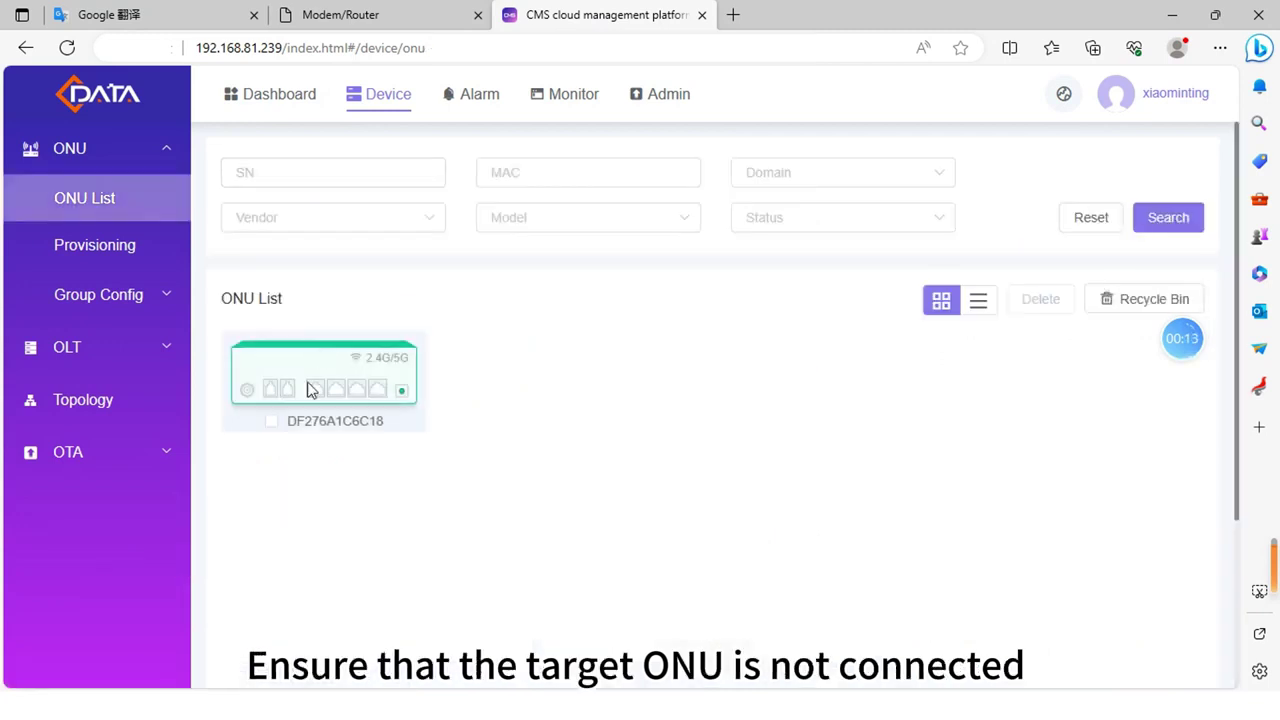
left_click(276, 422)
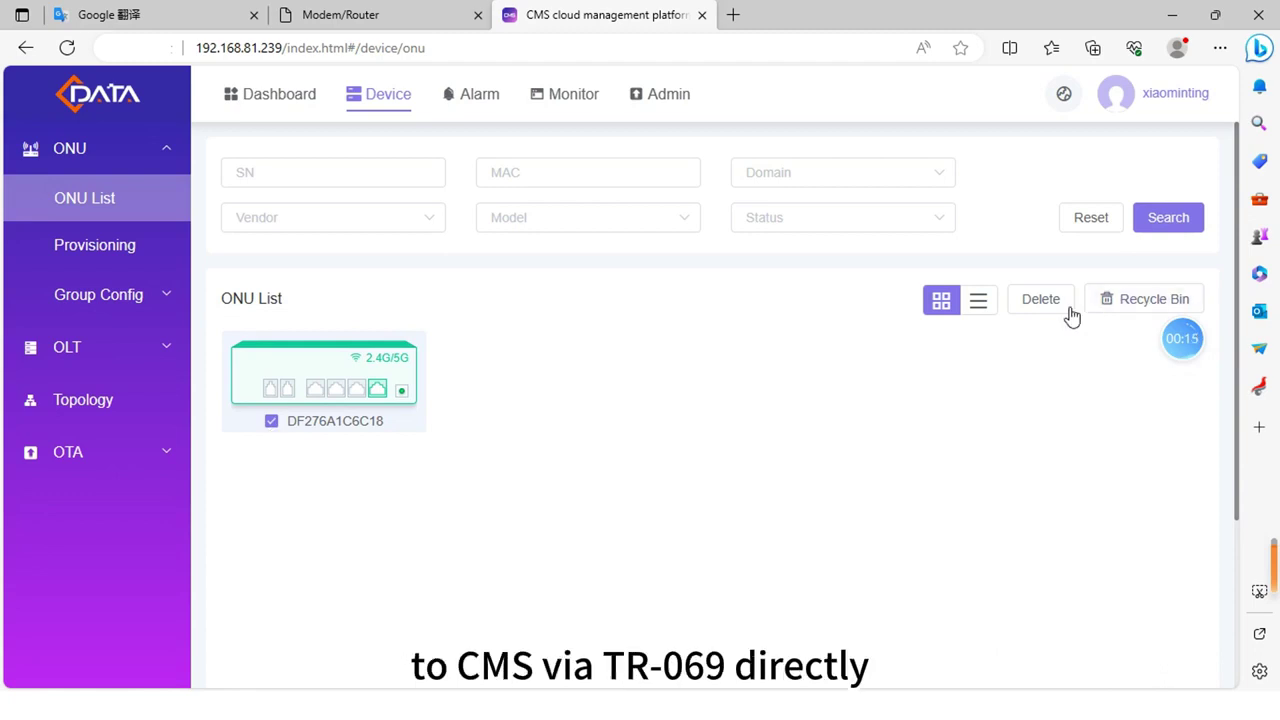
left_click(1112, 305)
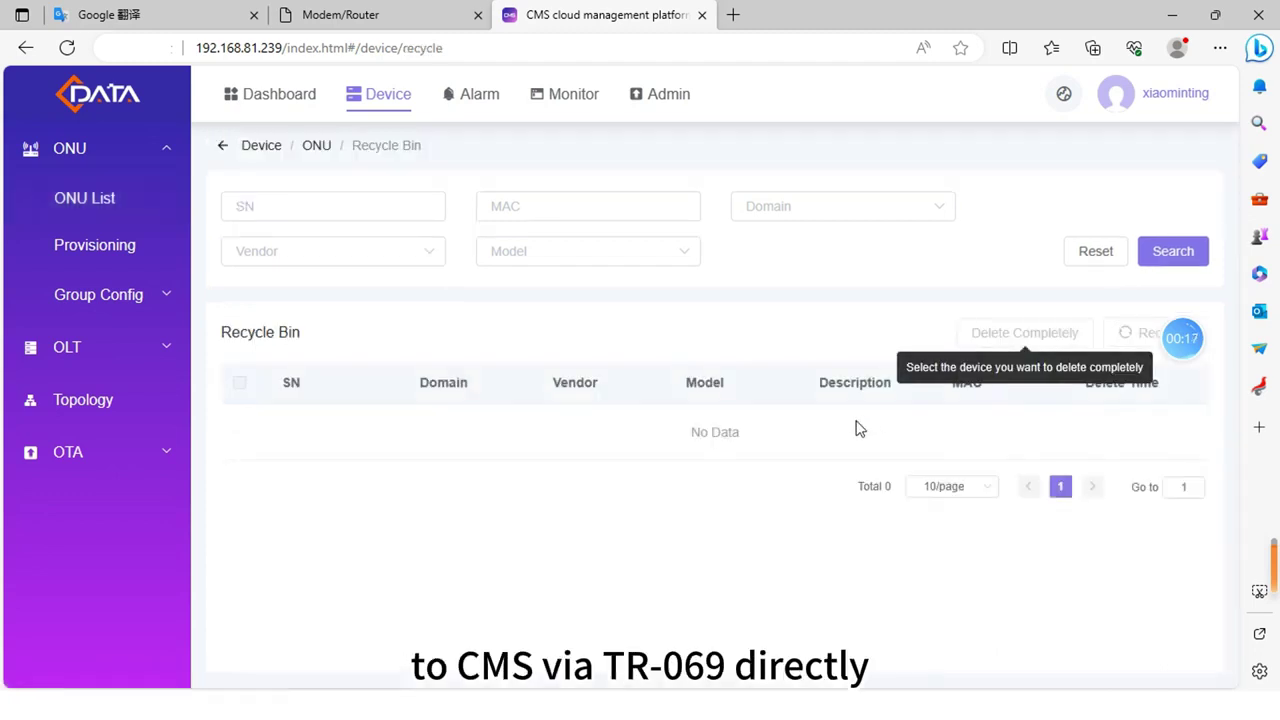
left_click(316, 147)
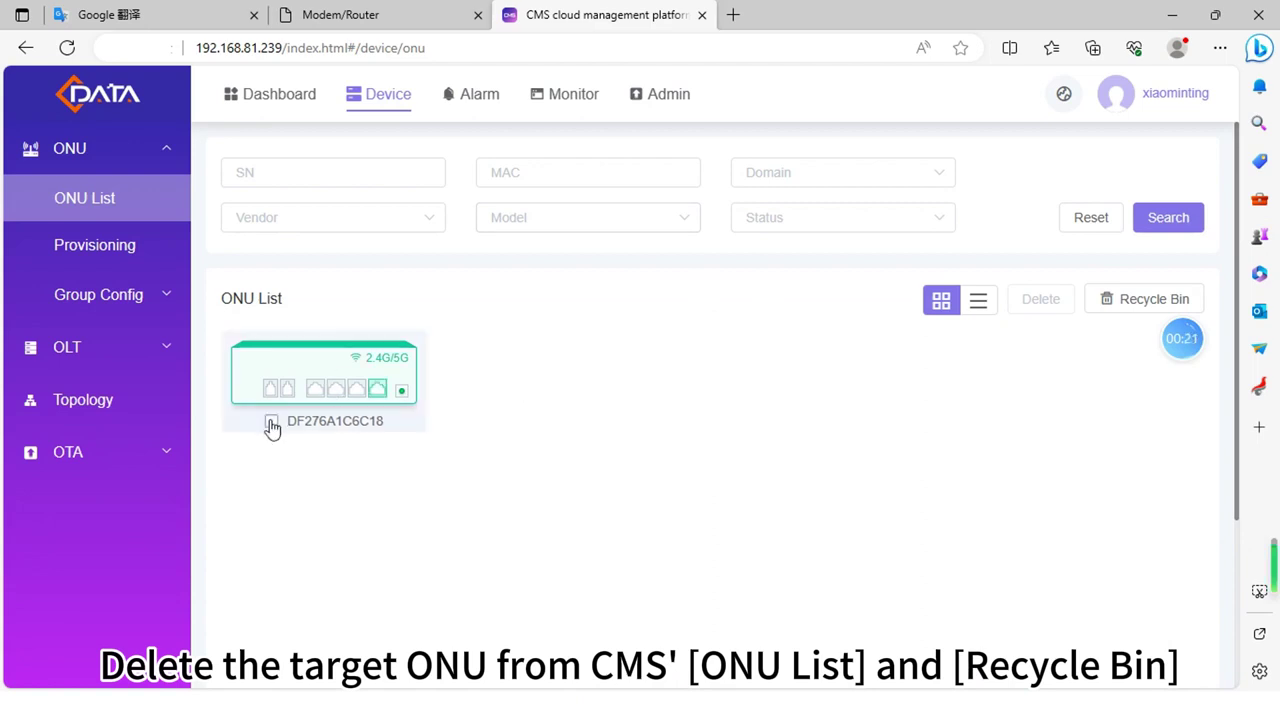
left_click(271, 421)
left_click(1032, 302)
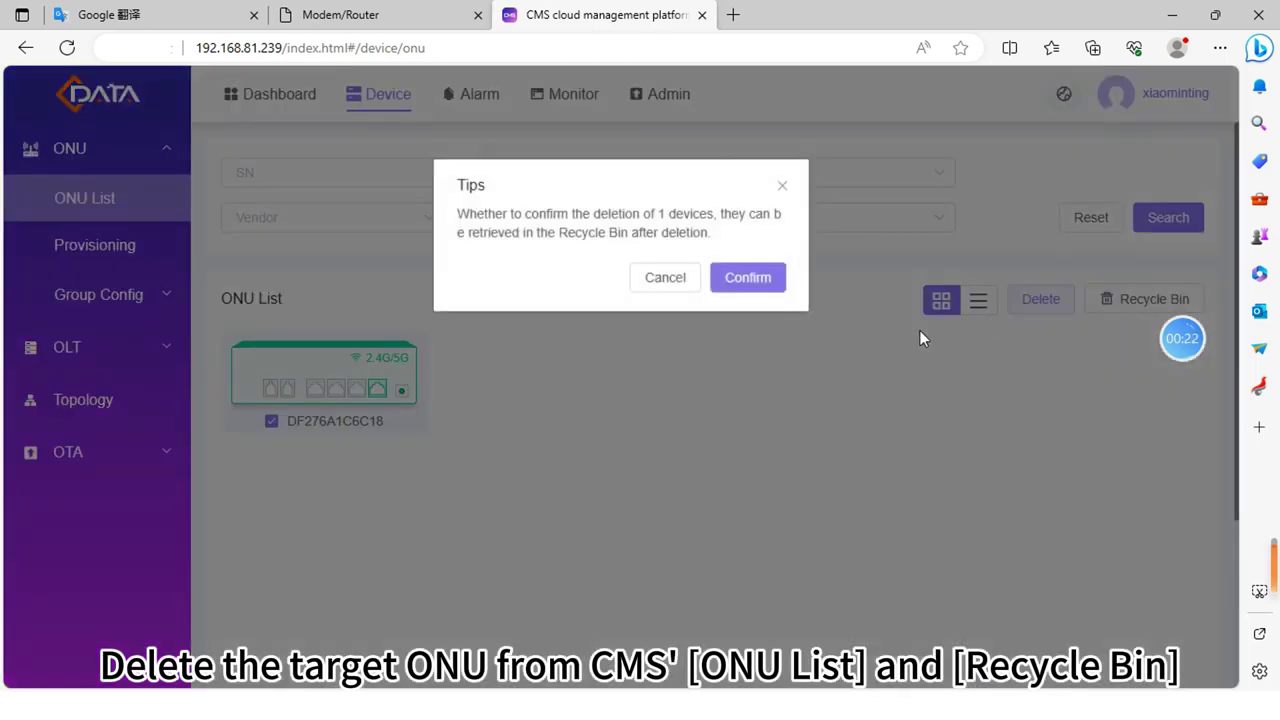
left_click(756, 290)
Permanently purge ONU DF276A1C6C18 from the recycle bin and return to the empty ONU list
left_click(1110, 300)
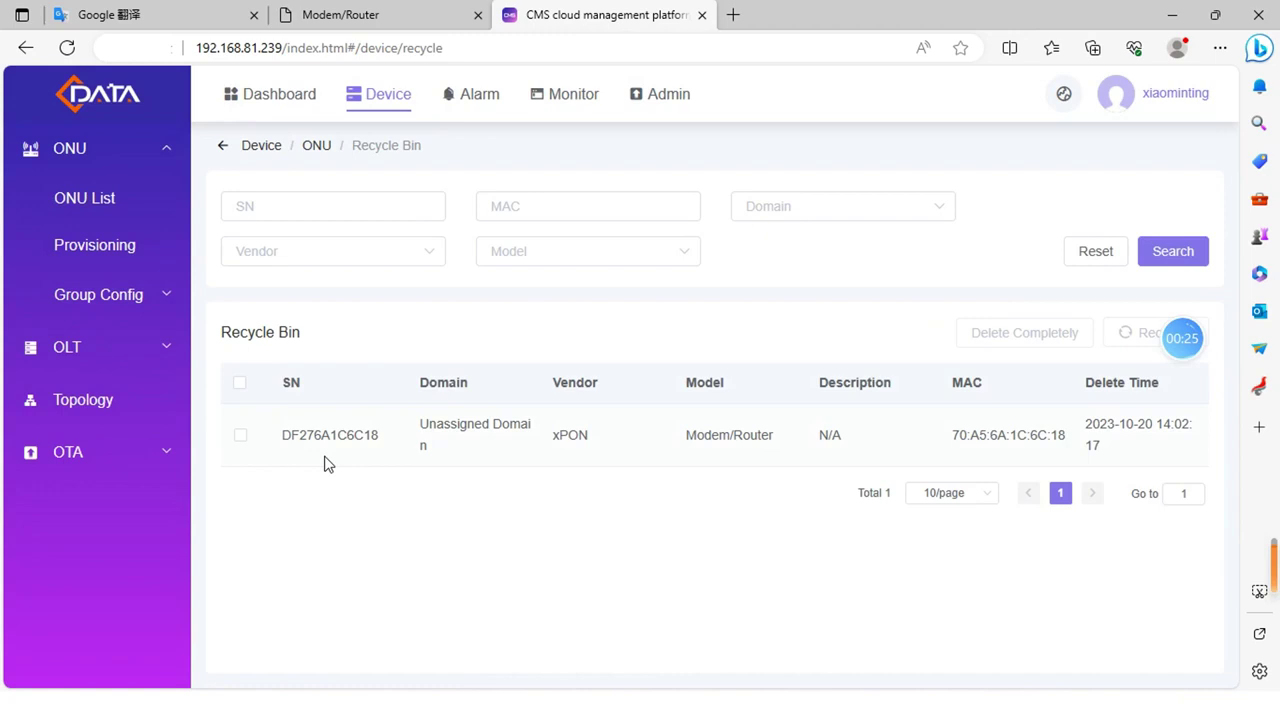
left_click(245, 442)
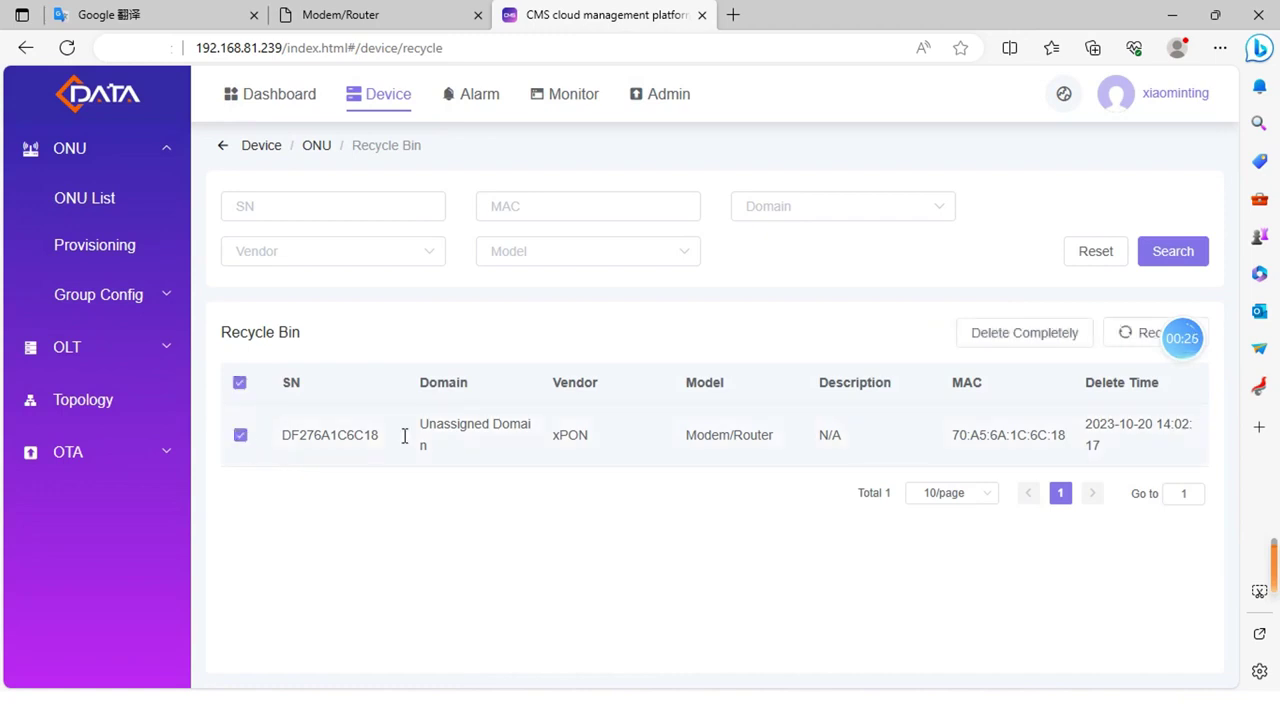
left_click(1050, 344)
left_click(735, 304)
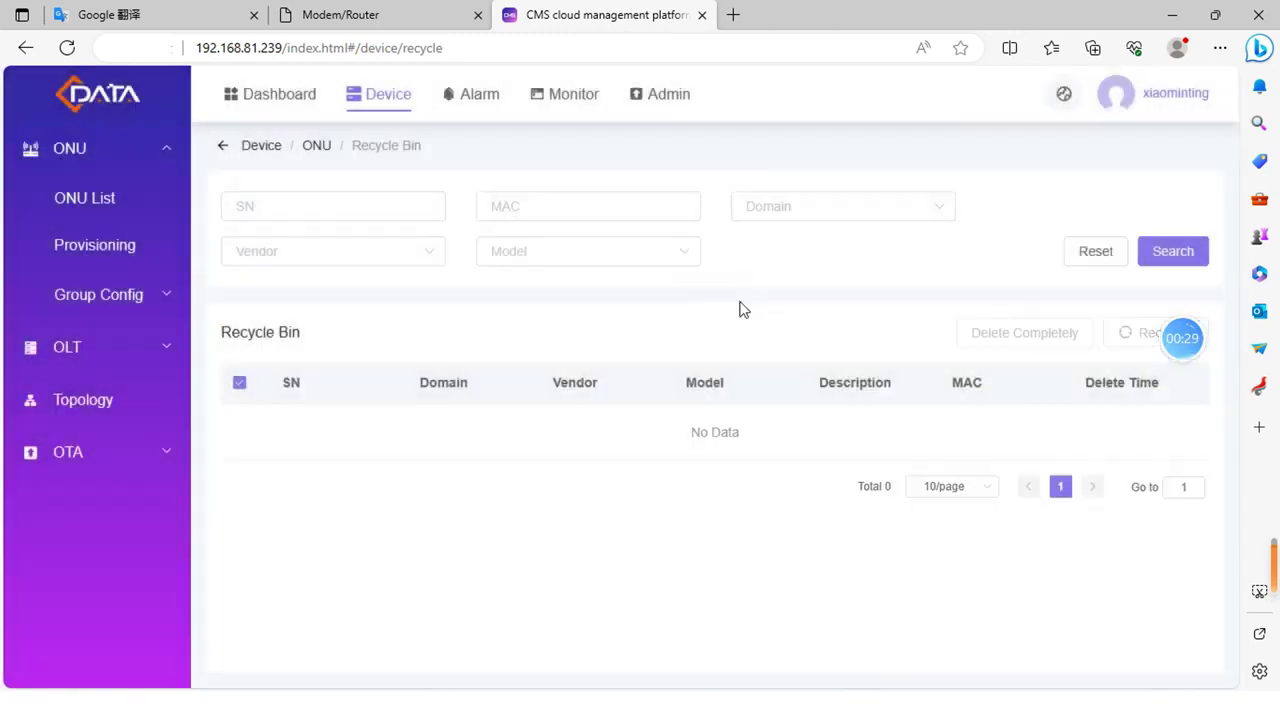
left_click(317, 146)
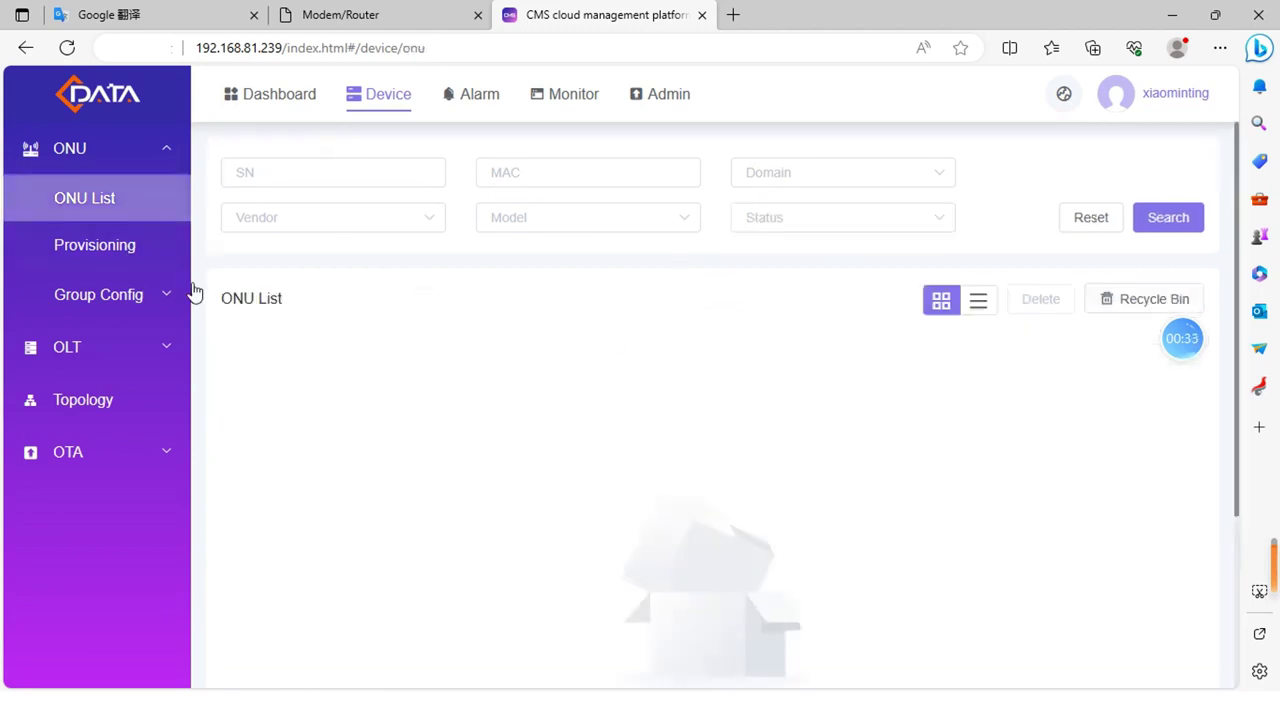
Disable TR-069 on the ONU and apply the change
left_click(402, 16)
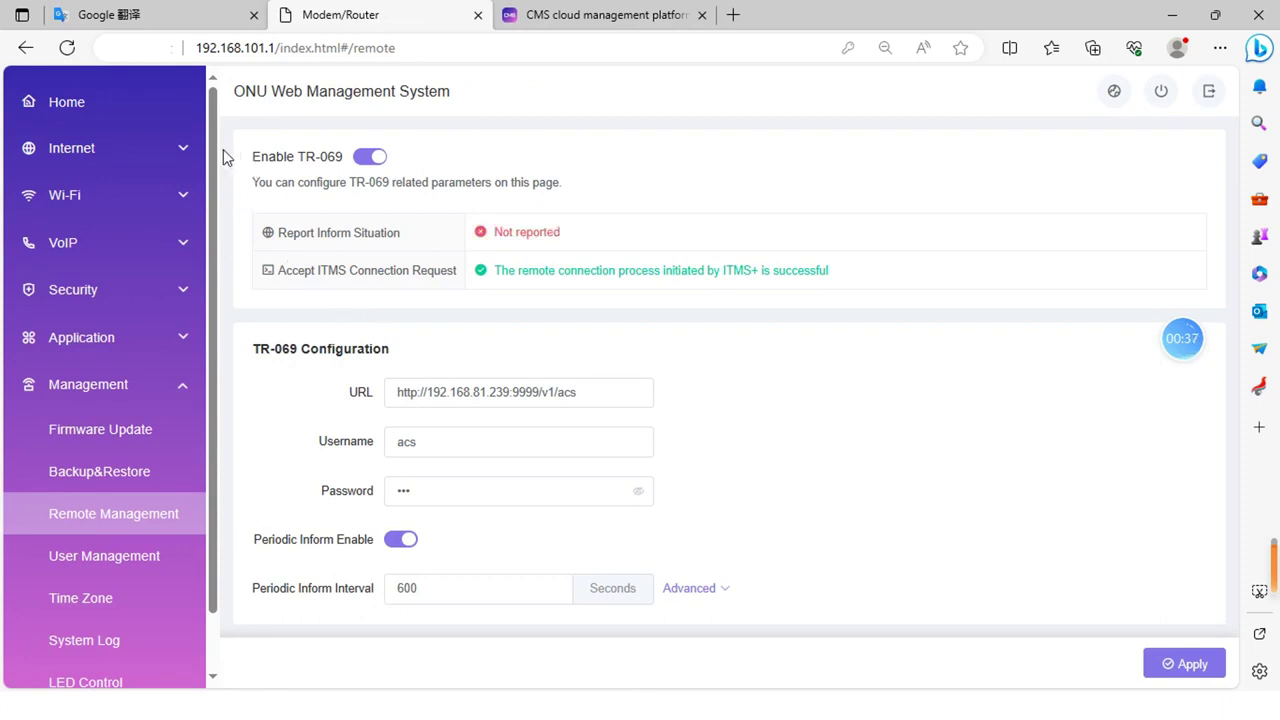
left_click(375, 160)
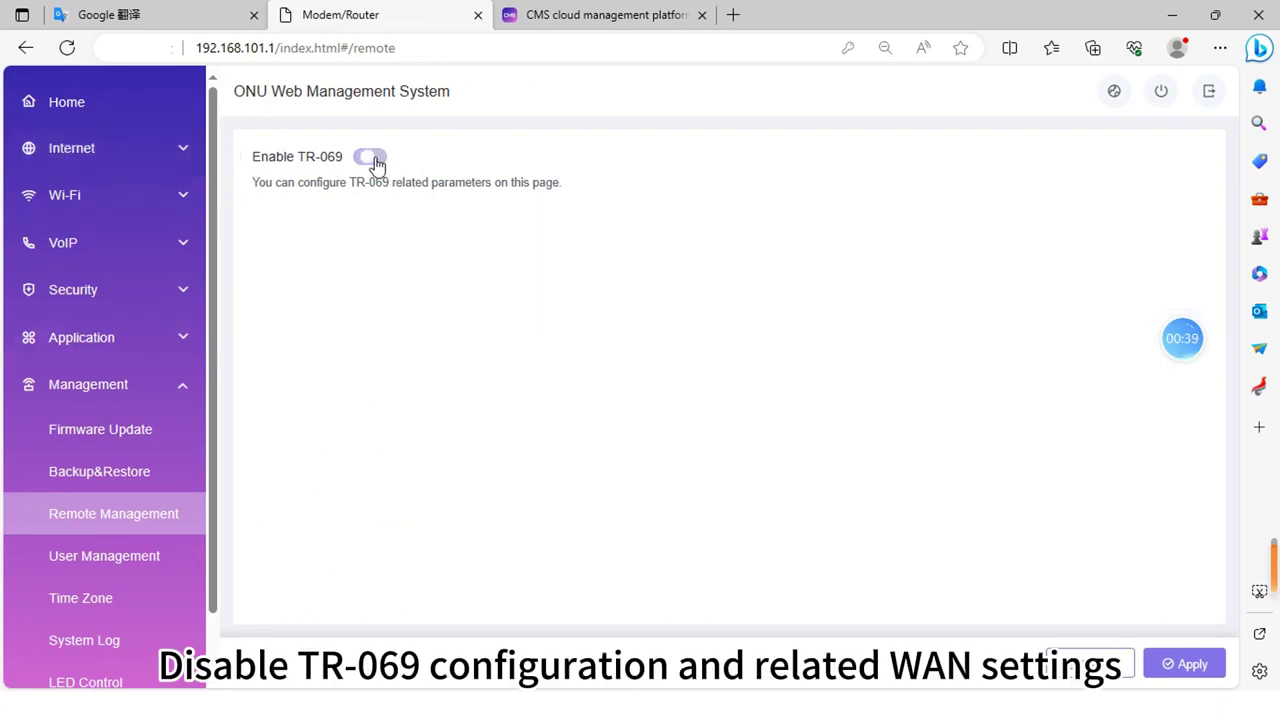
left_click(1183, 664)
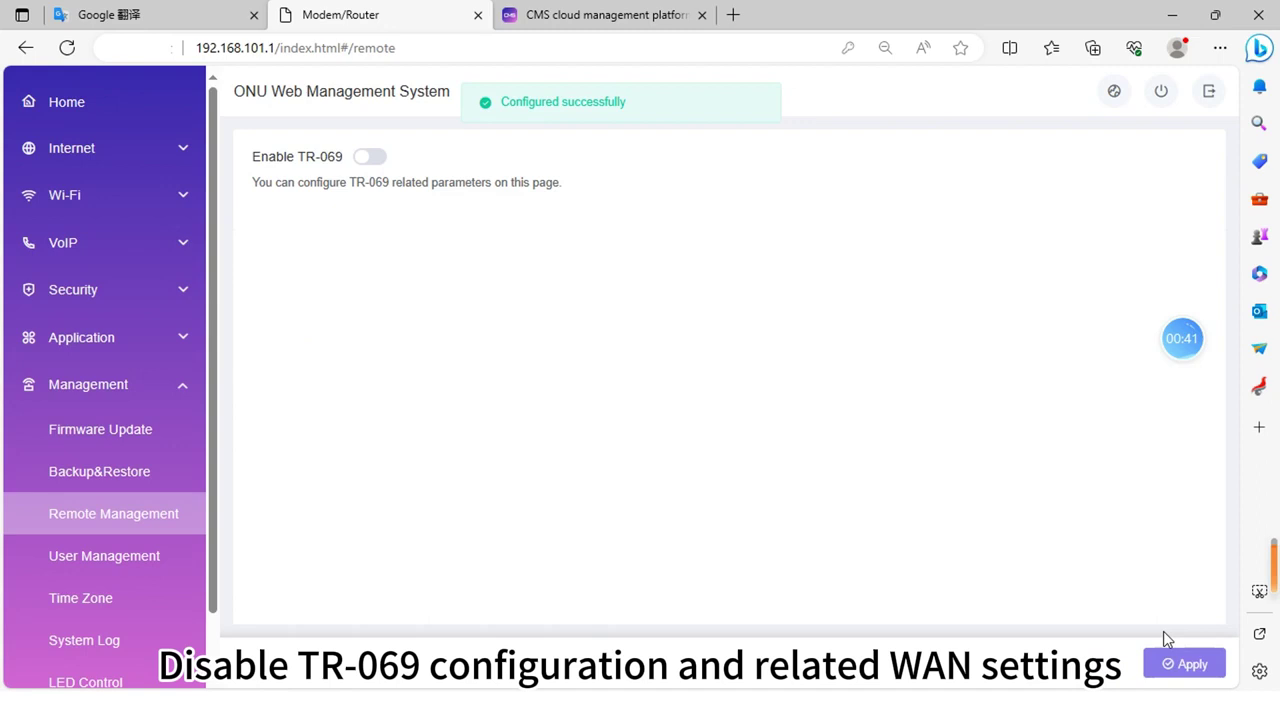
Delete the 1_TR069_R_VID_100 WAN connection
left_click(89, 150)
left_click(93, 193)
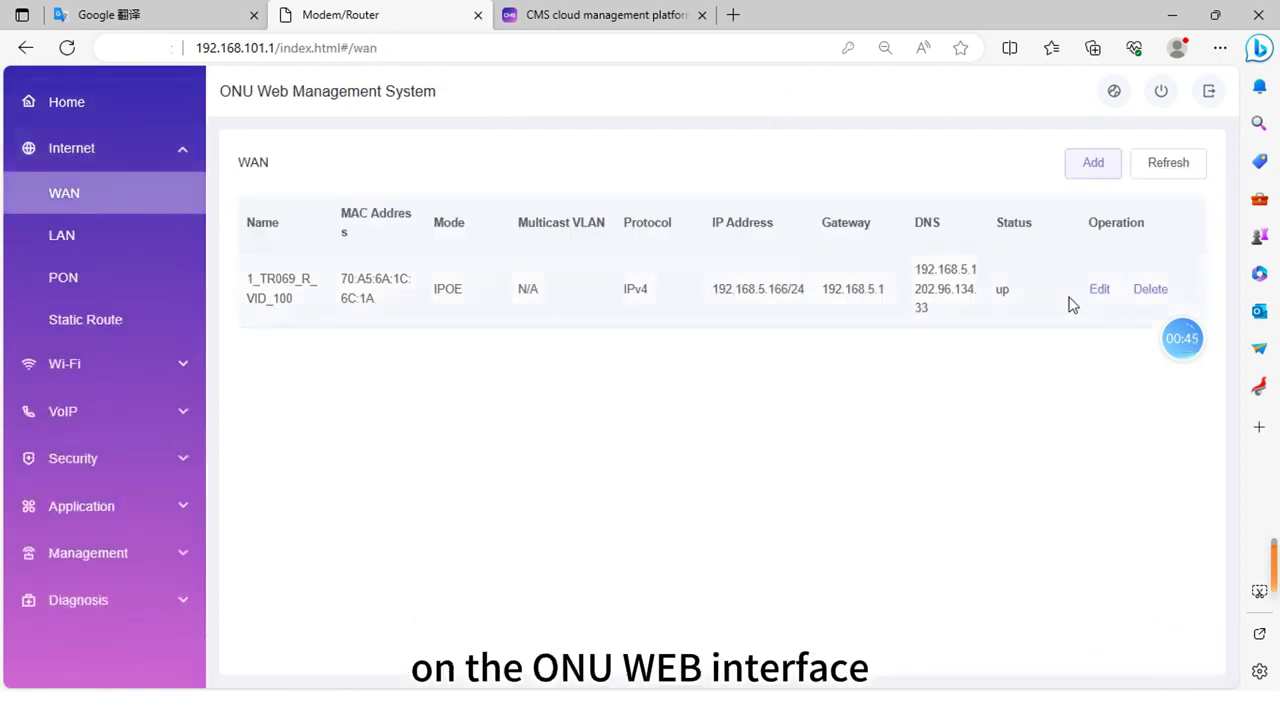
left_click(1145, 292)
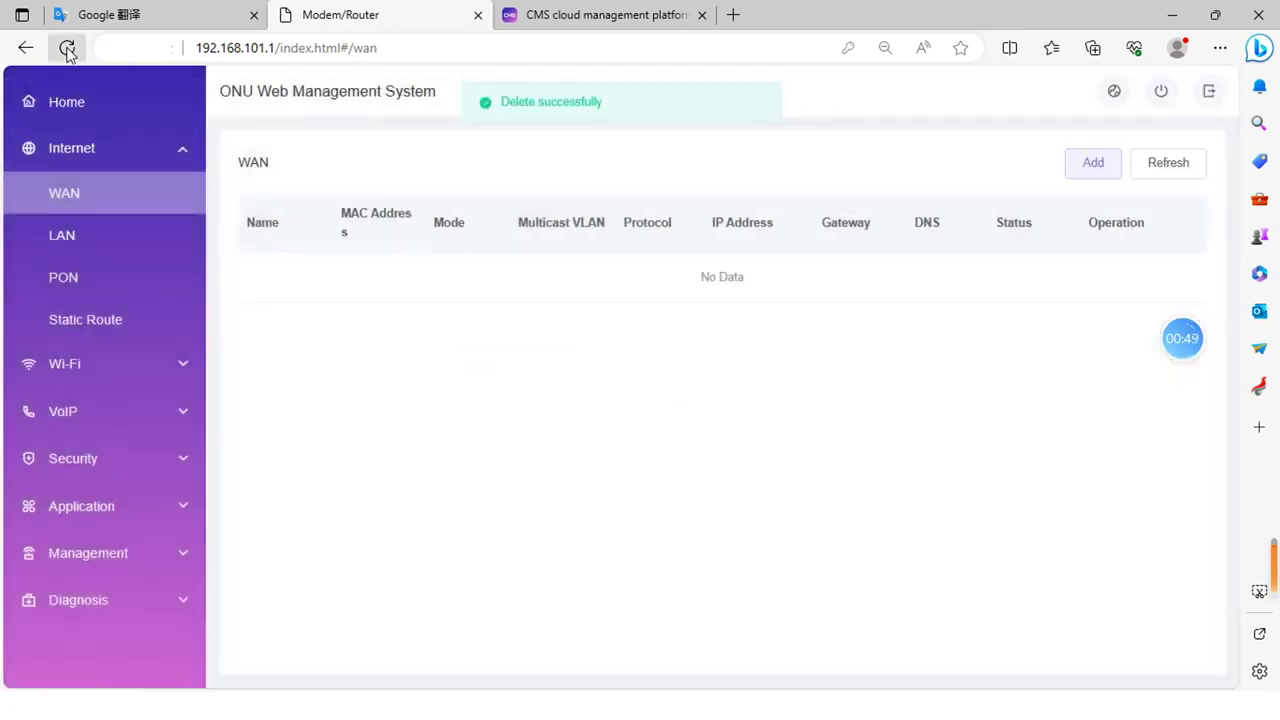
left_click(67, 48)
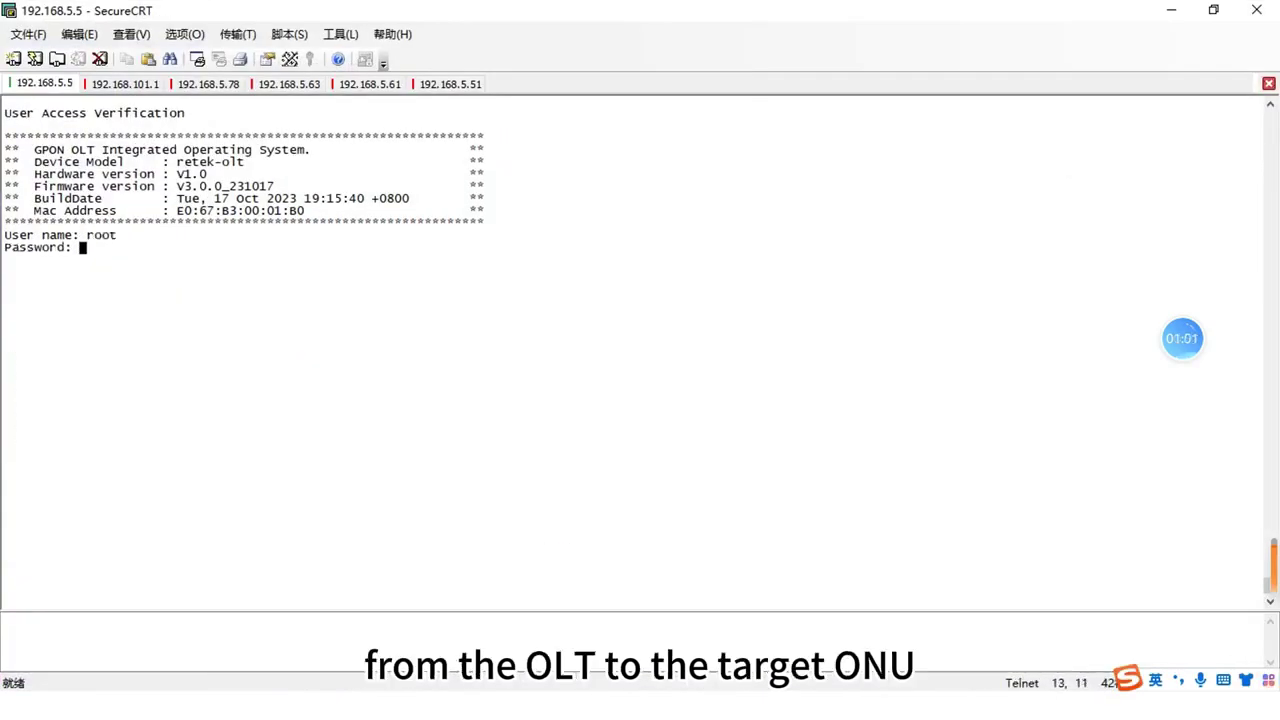
On the OLT, enter config mode, create GPON TR-069 profile 10, and begin the acs-url command
type("con")
key("Return")
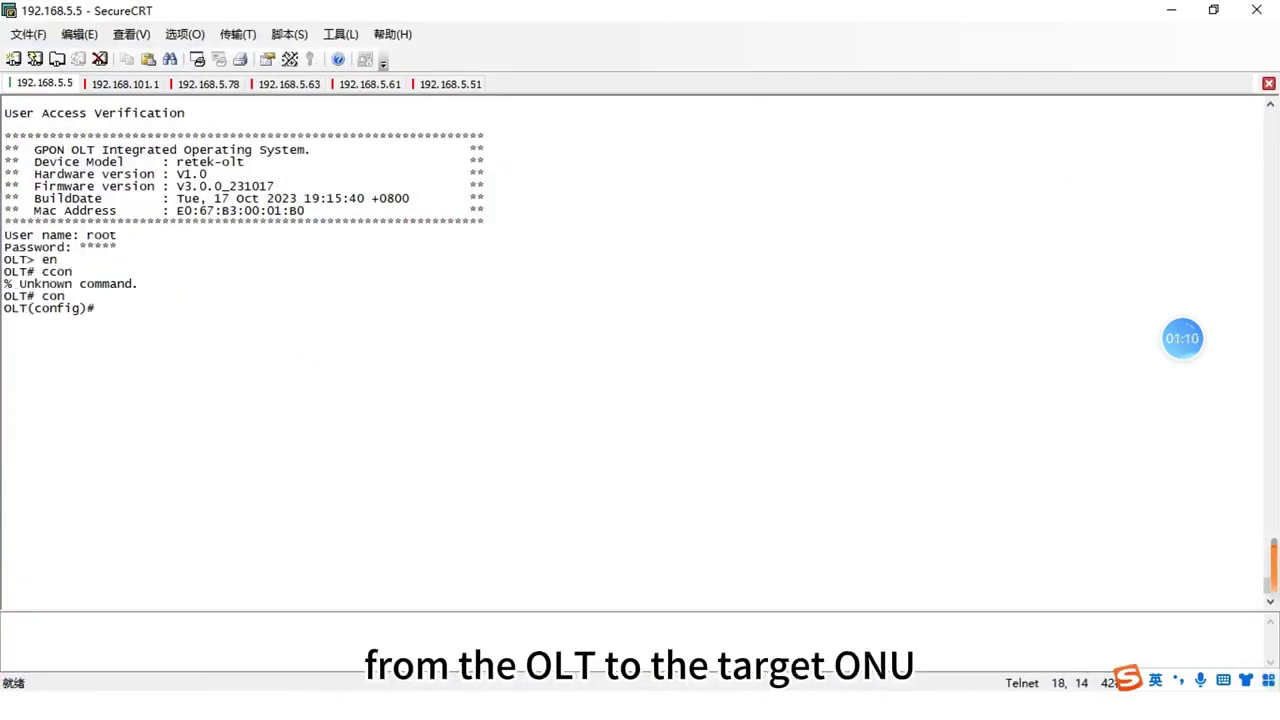
type("on")
type("t-tr")
key("Tab")
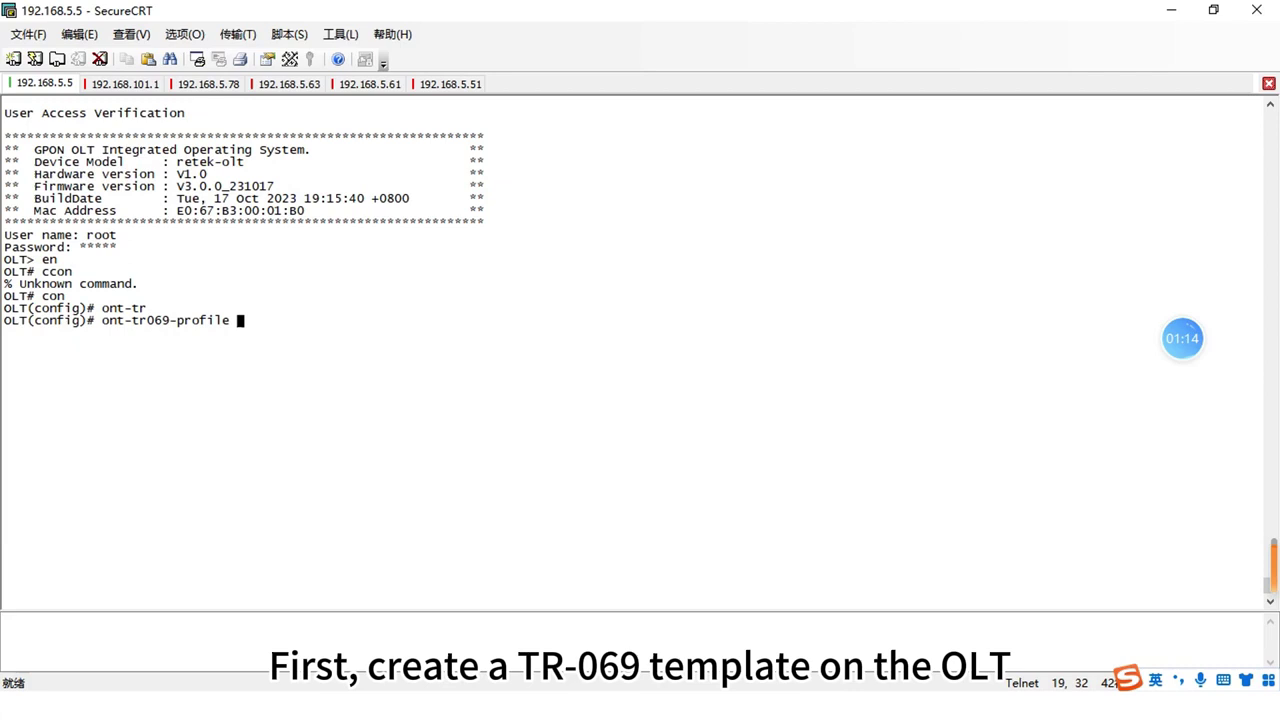
type("gp")
key("Tab")
type("p")
key("Tab")
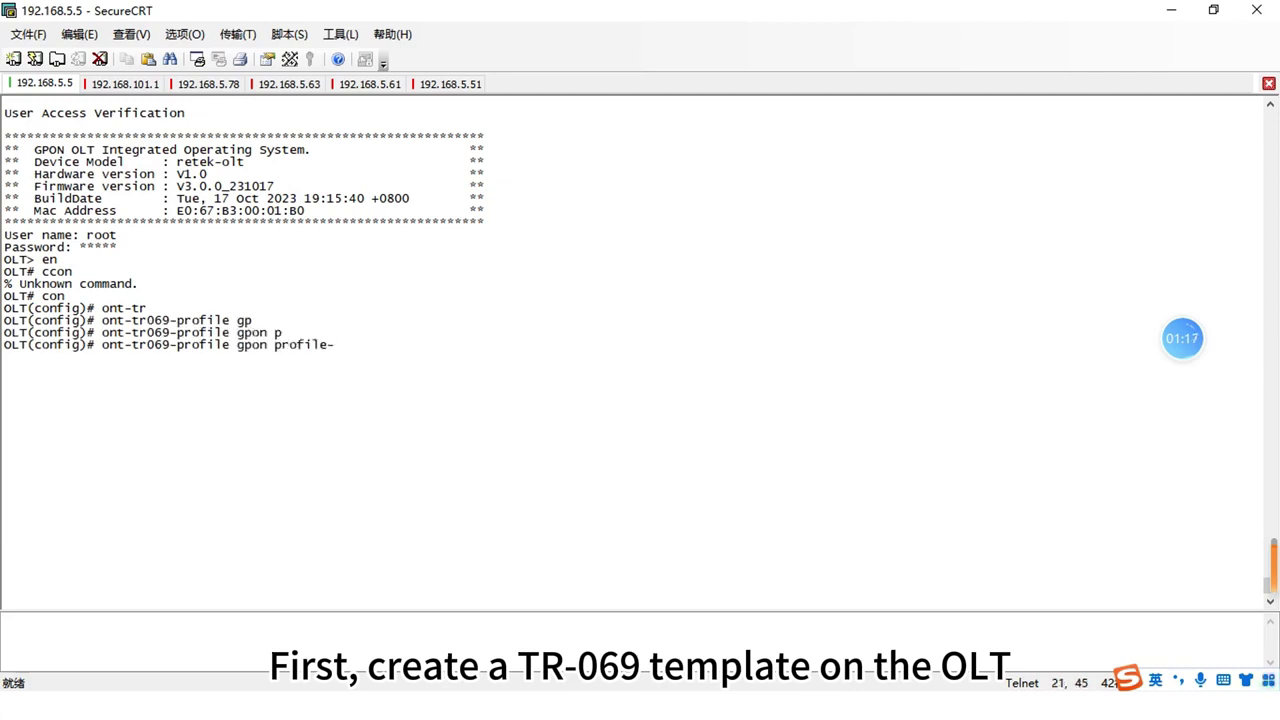
type("10")
key("Tab")
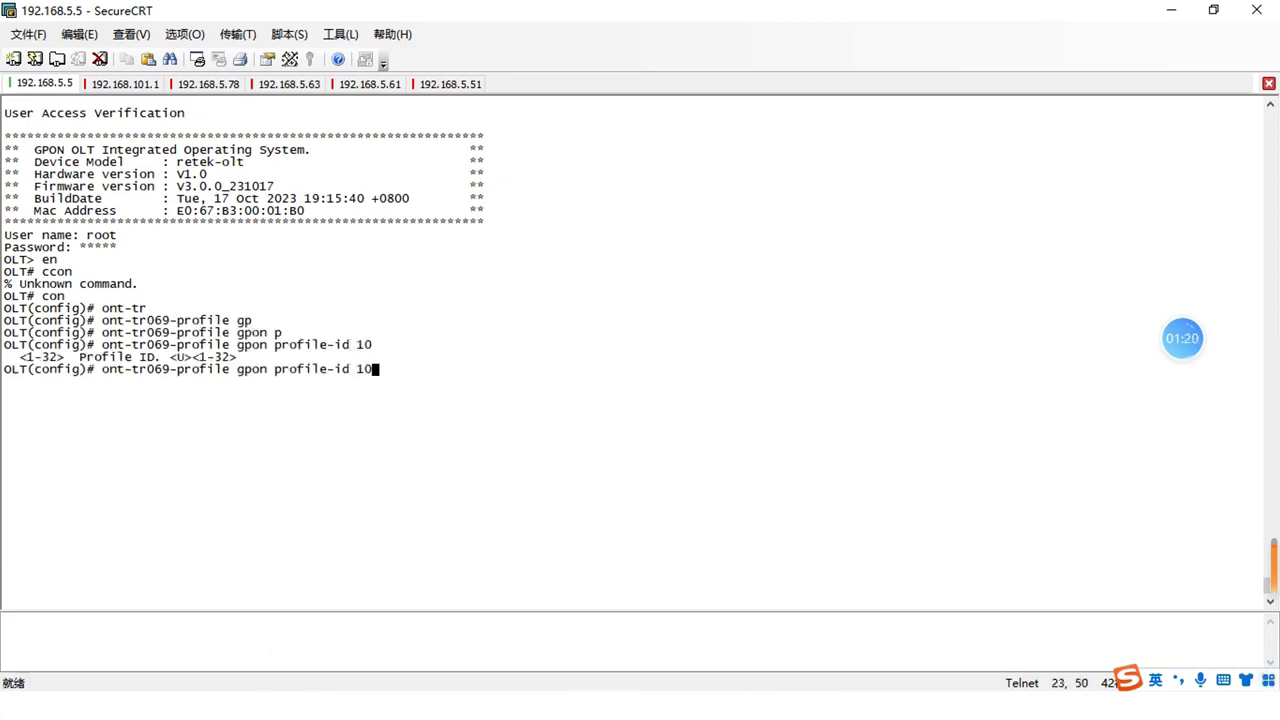
key("Return")
type("ac")
key("Tab")
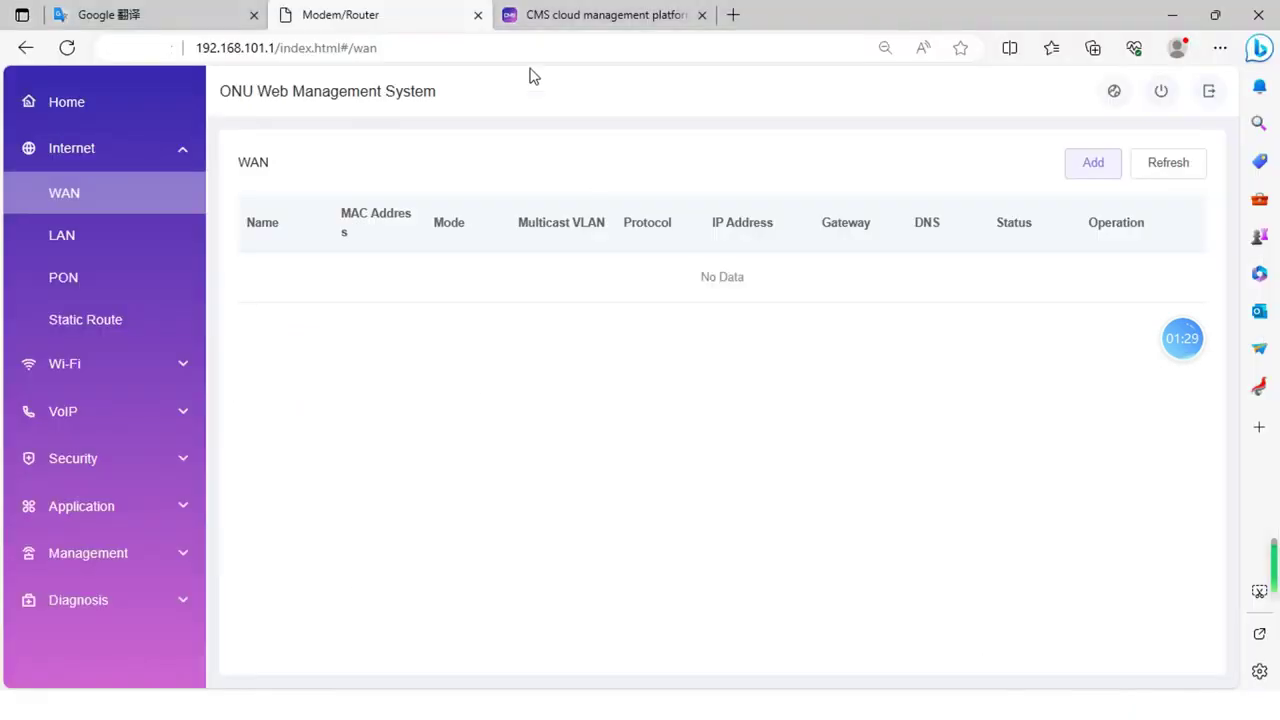
Copy the TR-069 channel address from CMS Admin > Enterprise
left_click(556, 28)
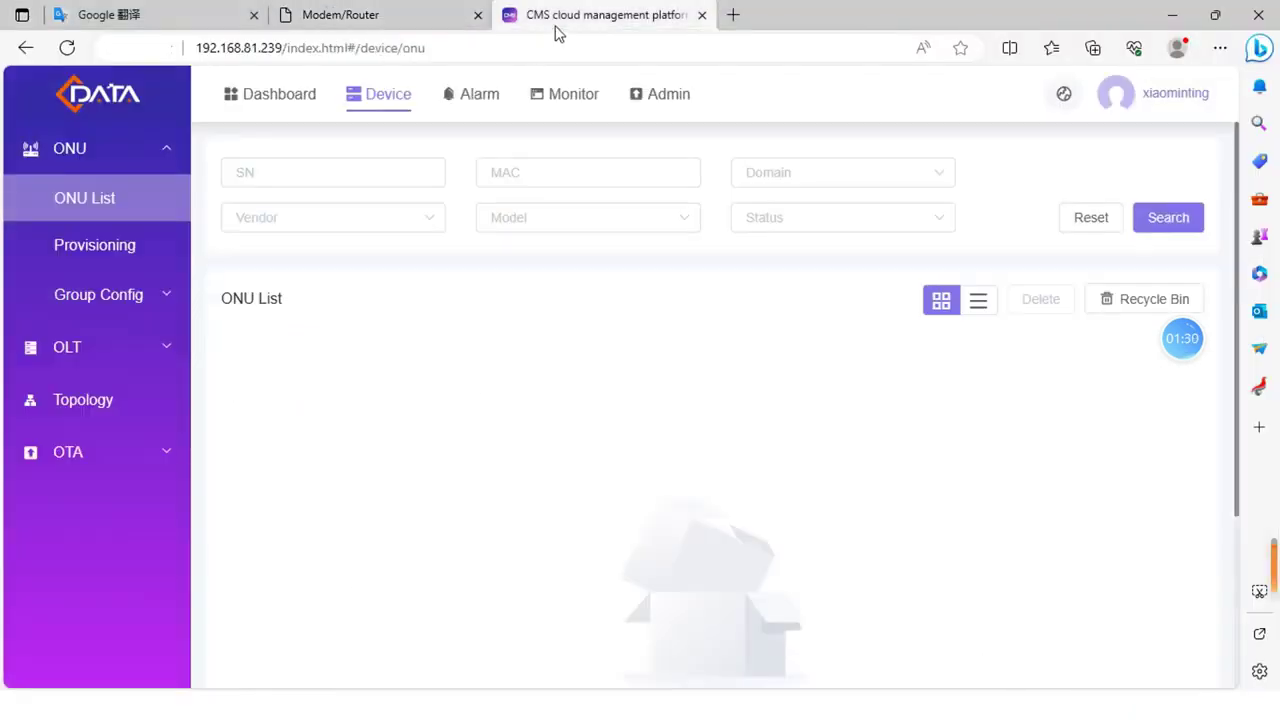
left_click(672, 102)
scroll(770, 560, "down", 2)
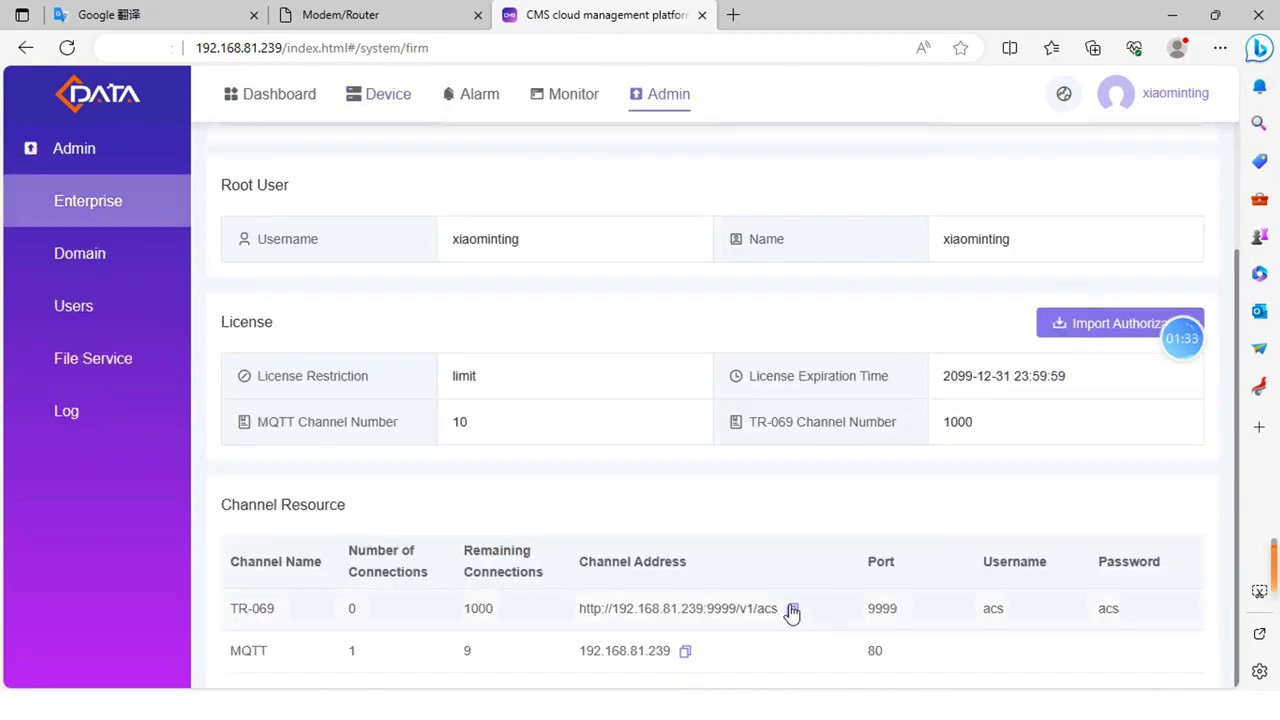
left_click(792, 610)
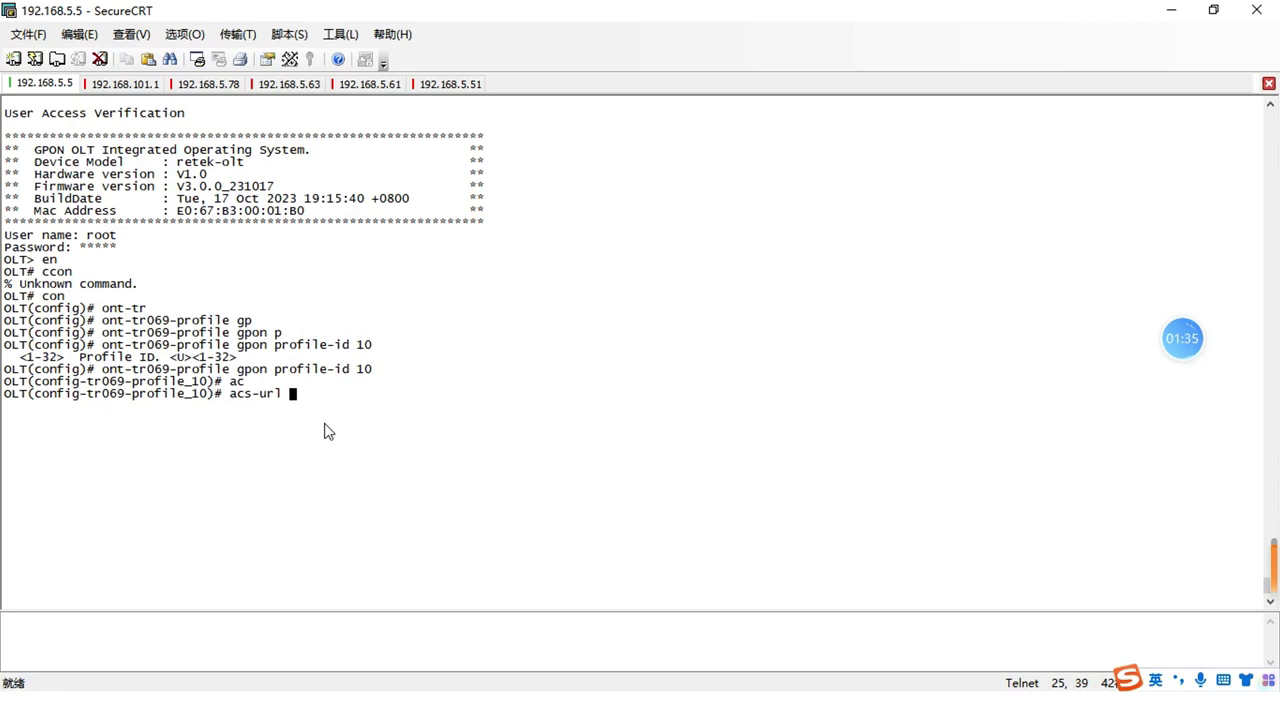
key("Return")
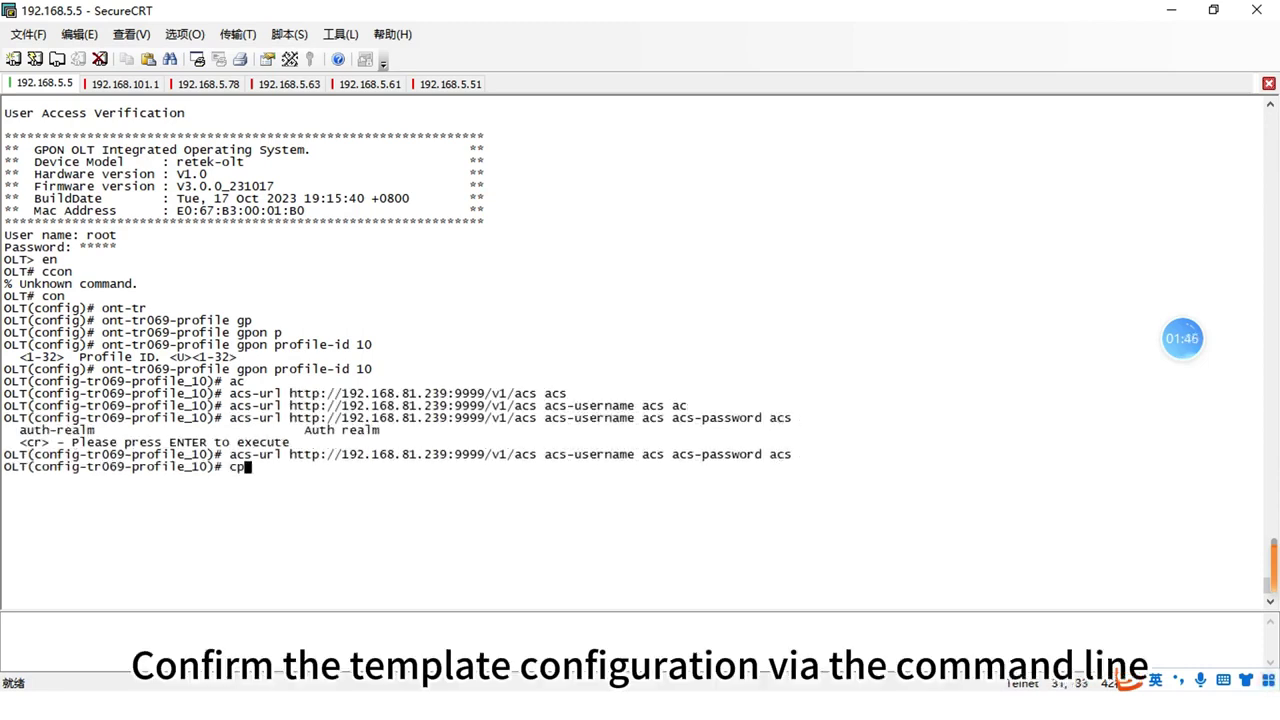
key("Return")
Display TR-069 profile 10's settings to verify them
type("show")
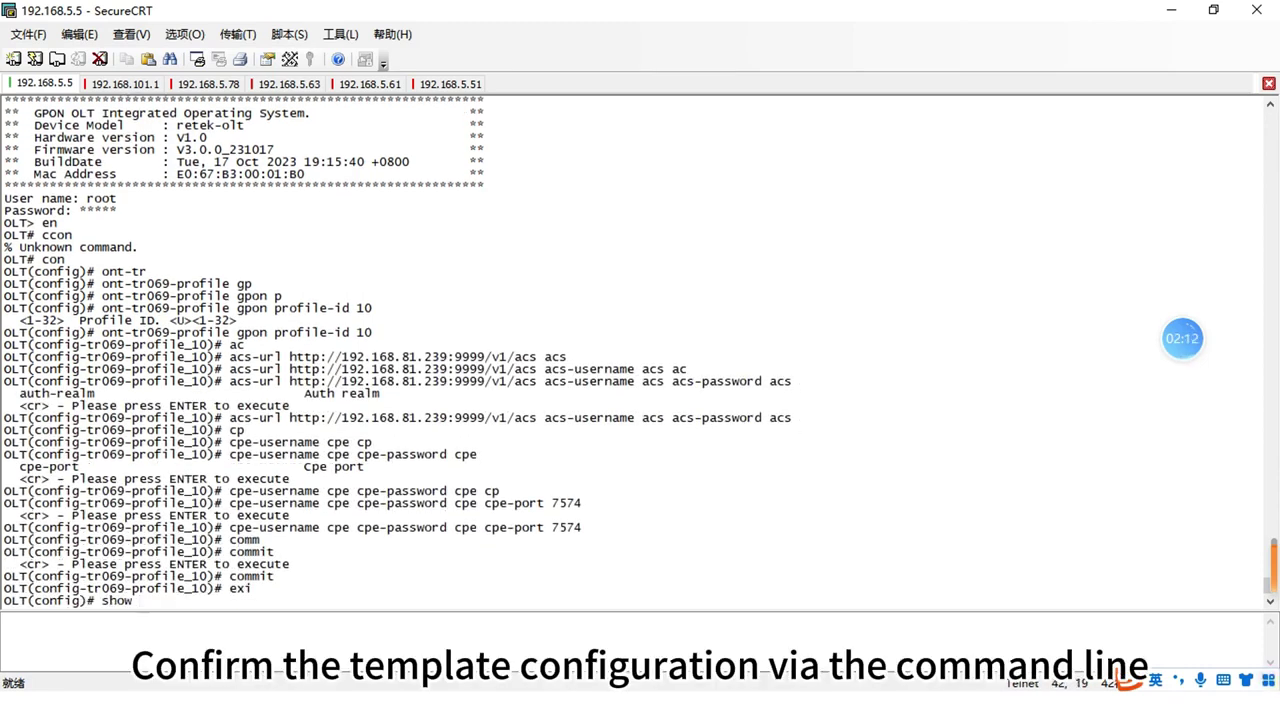
type(" ont-tr")
key("Tab")
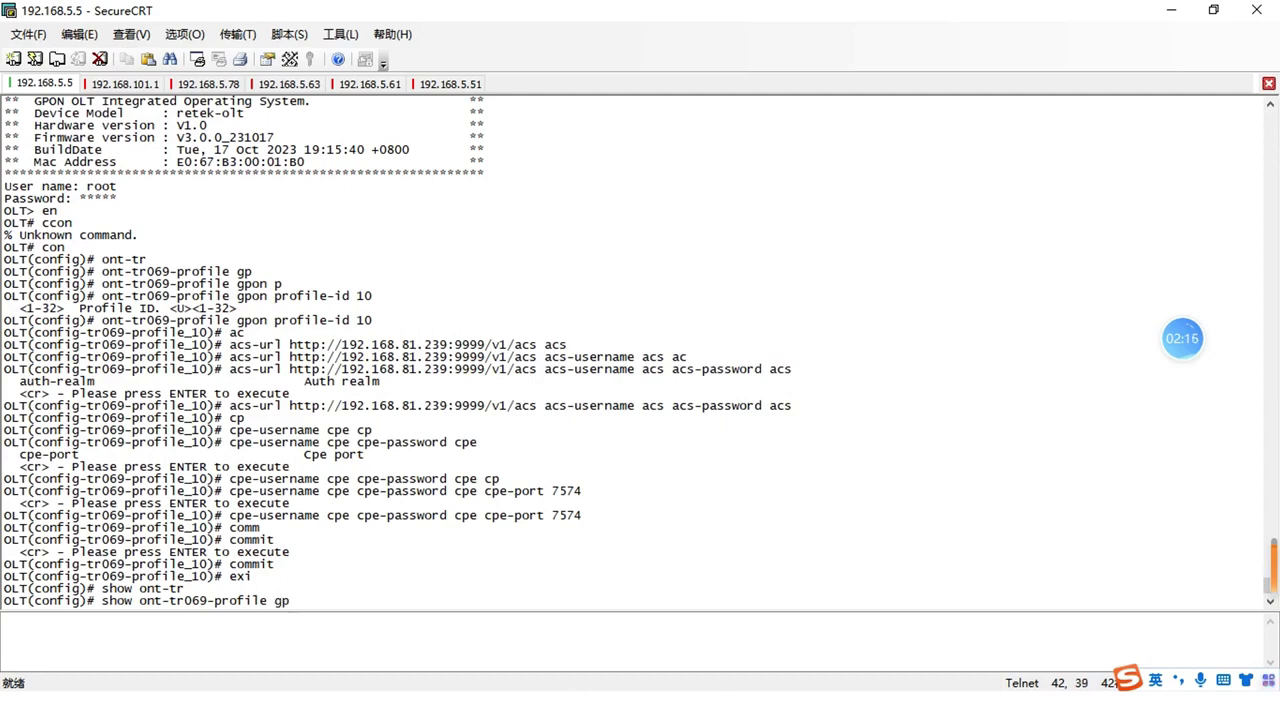
key("Tab")
key("BackSpace")
key("BackSpace")
key("question")
type("p")
key("Tab")
type("id 10")
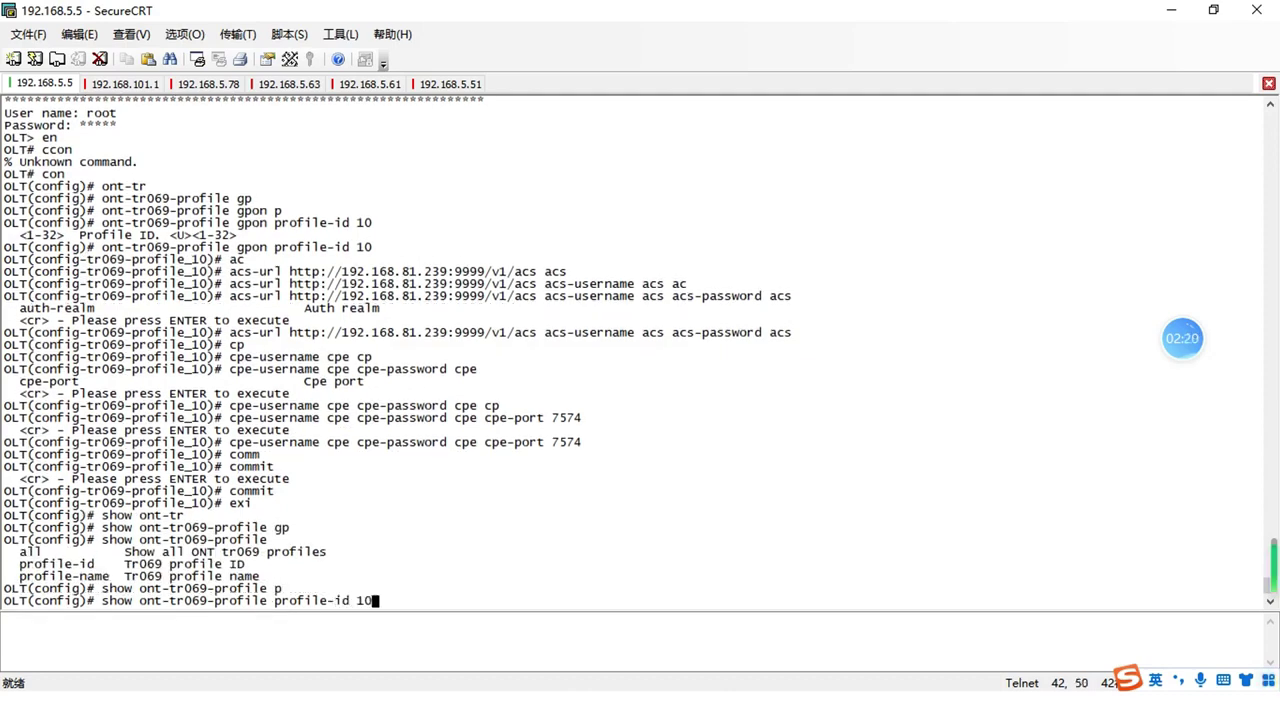
key("Return")
mouse_move(290, 542)
left_mouse_down()
mouse_move(38, 284)
mouse_move(20, 247)
left_mouse_up()
left_click(277, 371)
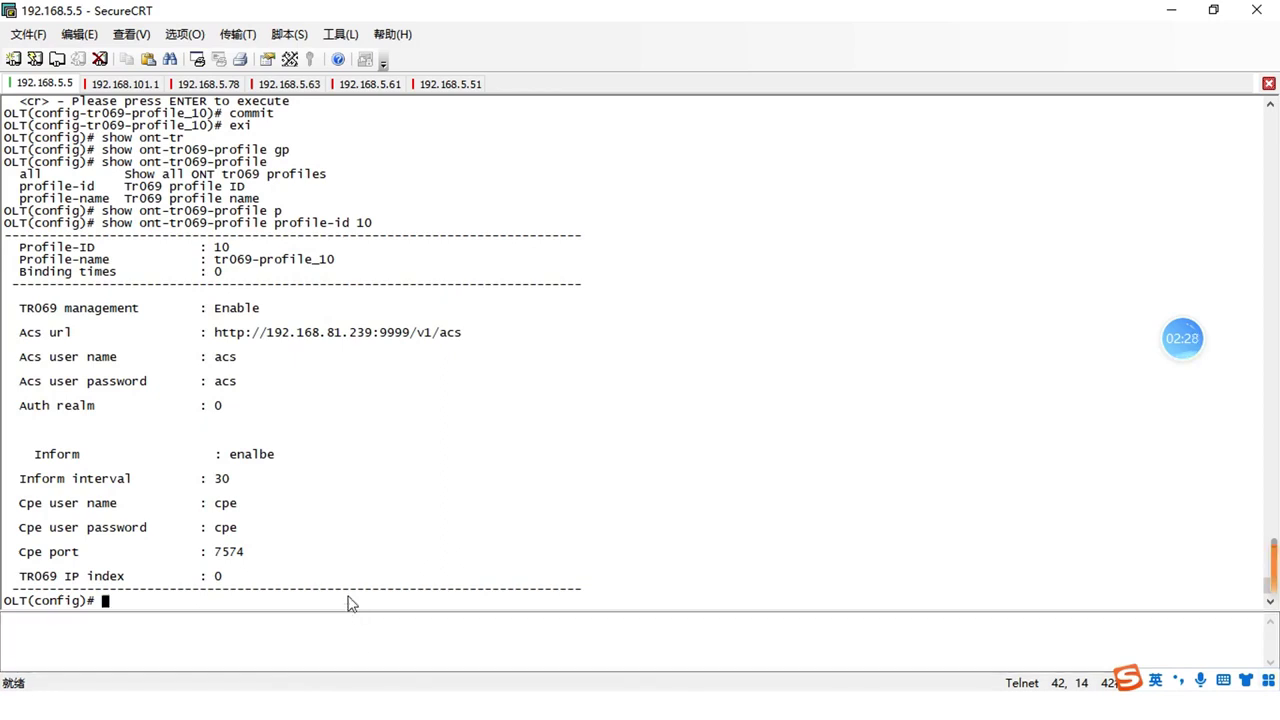
Enter GPON interface 0/0 on the OLT
type("int gp")
key("Tab")
type("0/0")
key("Return")
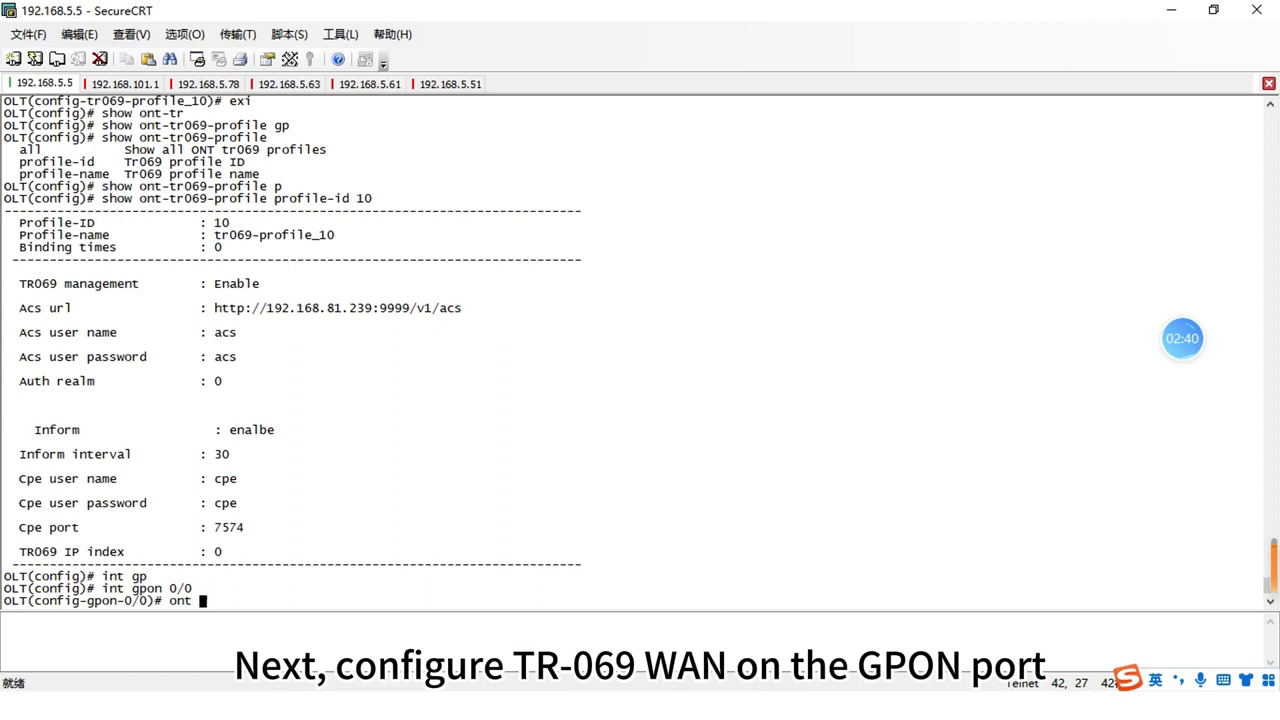
List all ONTs on PON port 3 and locate ONT 3 (DF276A1C6C18)
key("BackSpace")
key("BackSpace")
key("BackSpace")
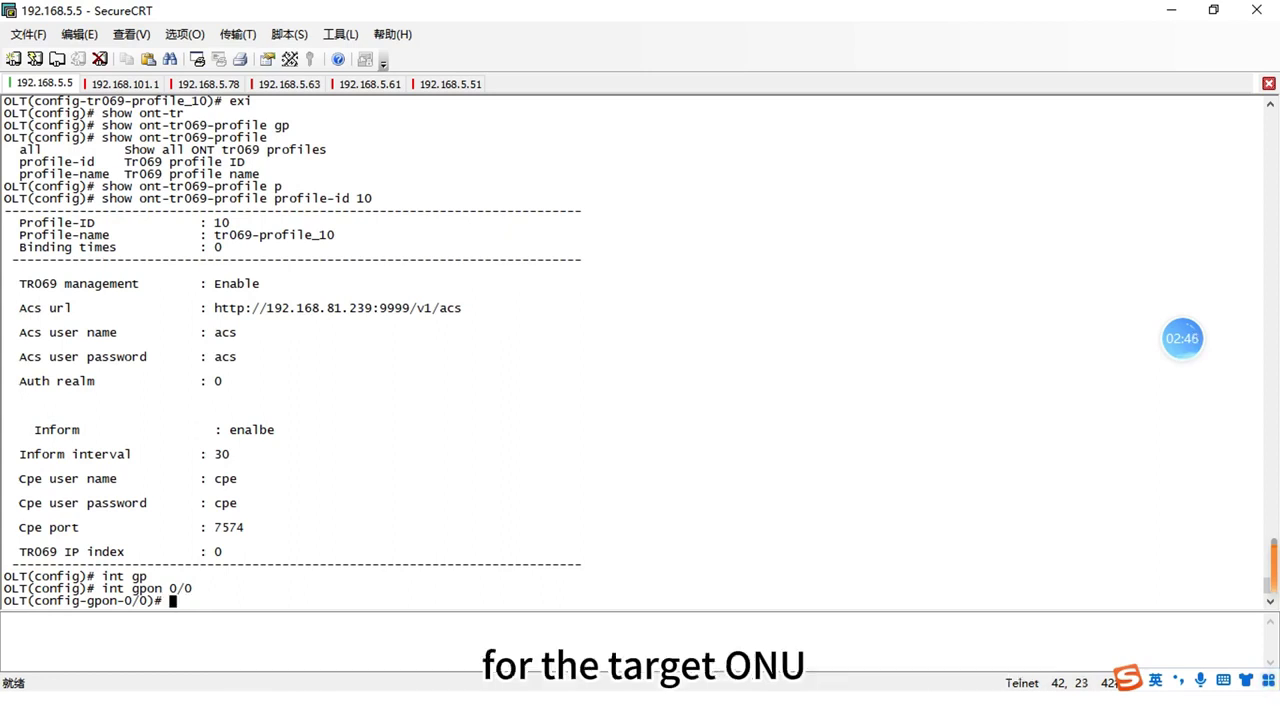
type("show on")
key("Tab")
type("in")
key("Tab")
type("3 all")
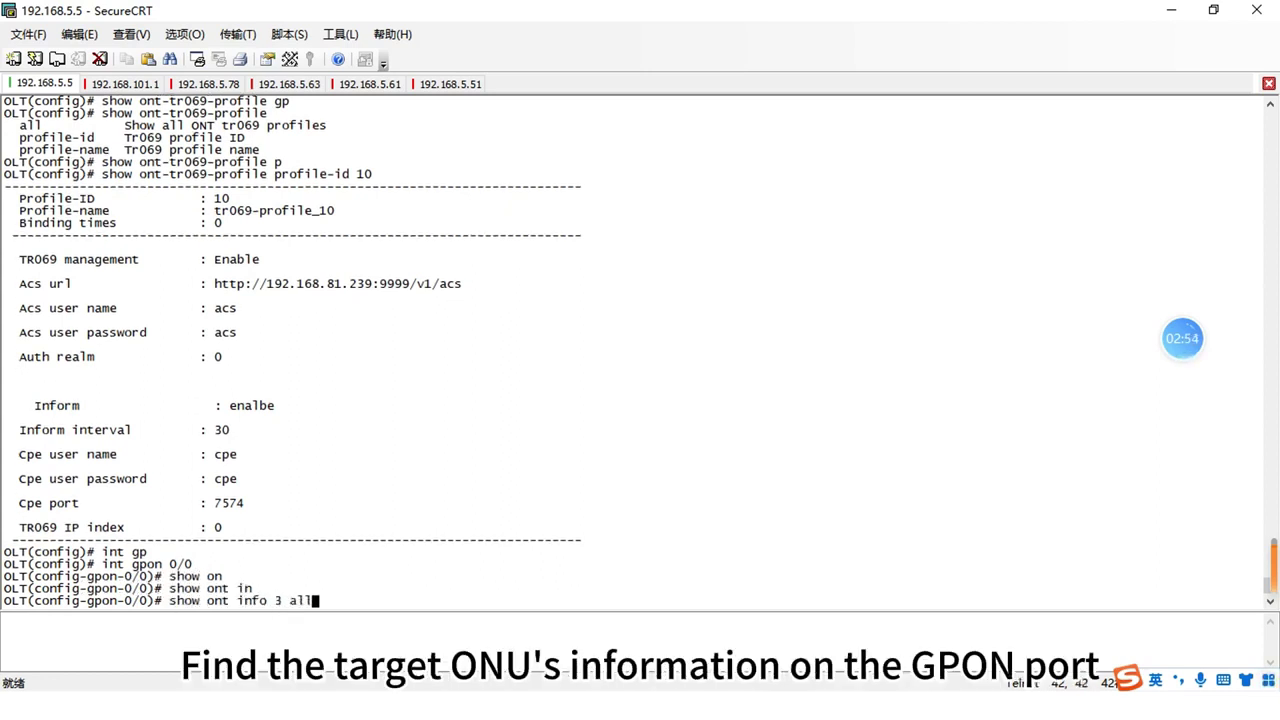
key("Return")
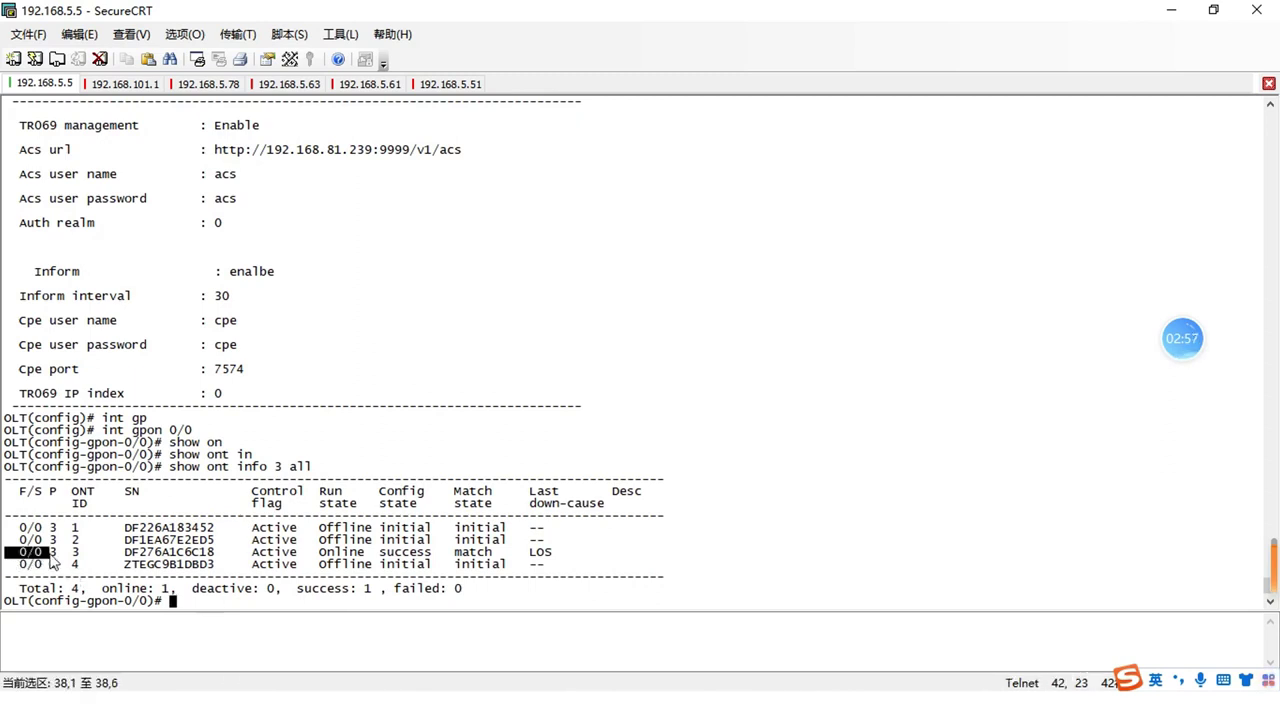
left_click_drag(8, 556, 100, 557)
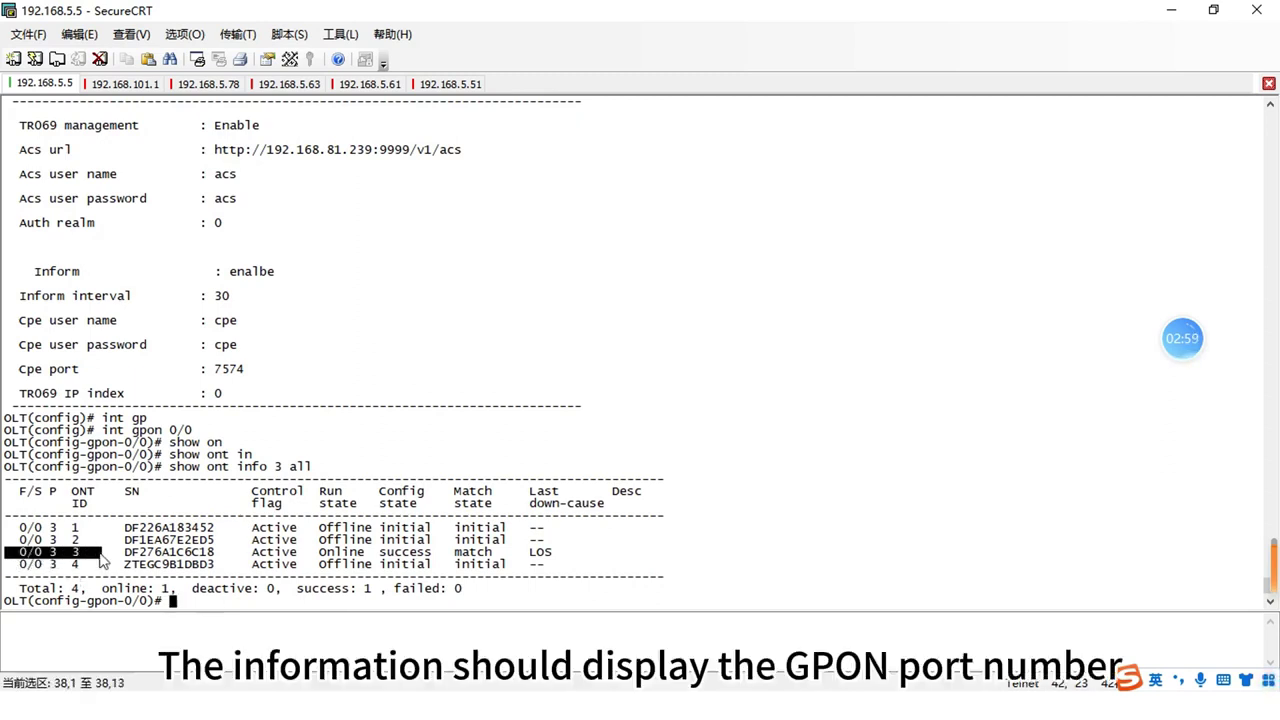
left_click(193, 603)
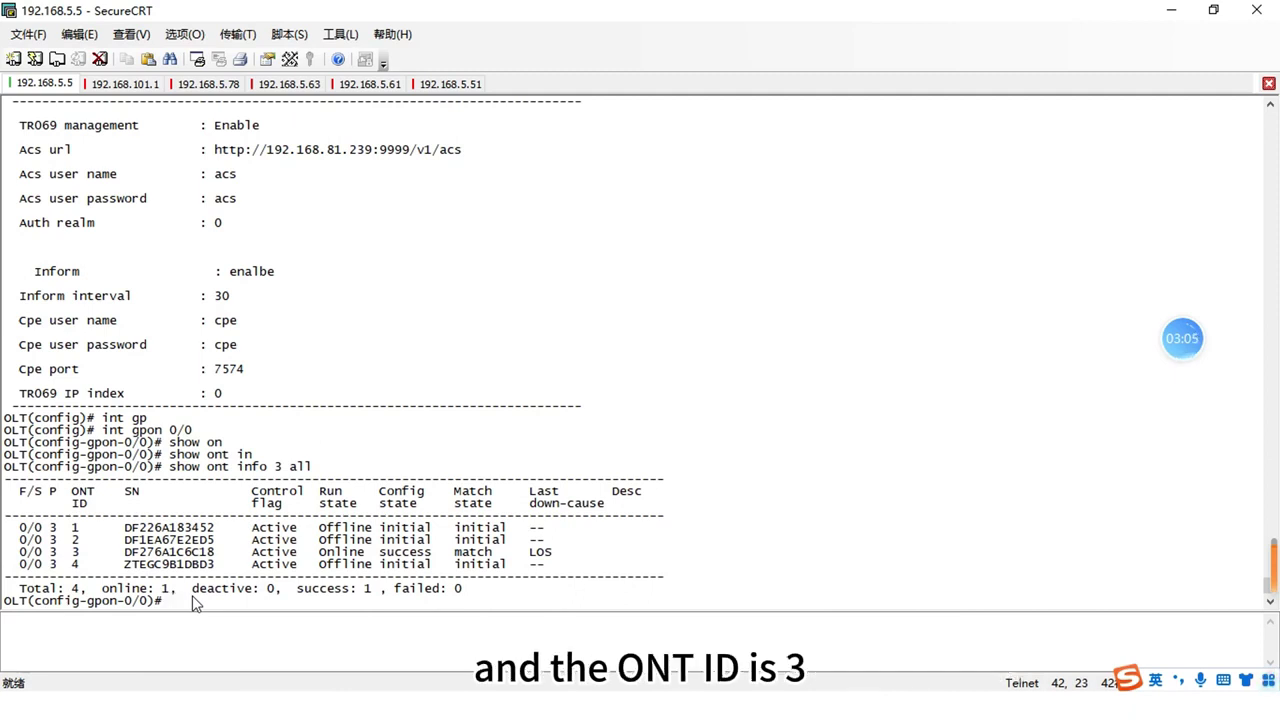
type("ont wan on")
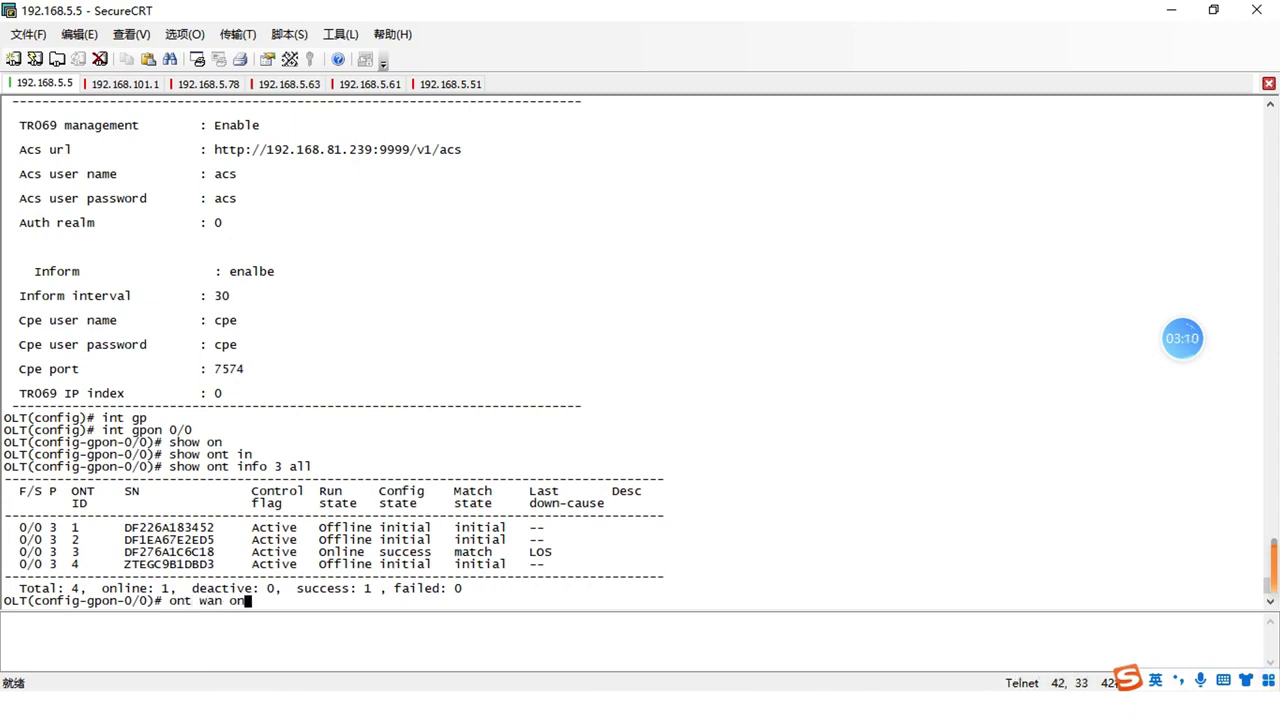
Create WAN 1 on ONT 3 3 with VLAN 100 and IPv4 DHCP
key("BackSpace")
type("?")
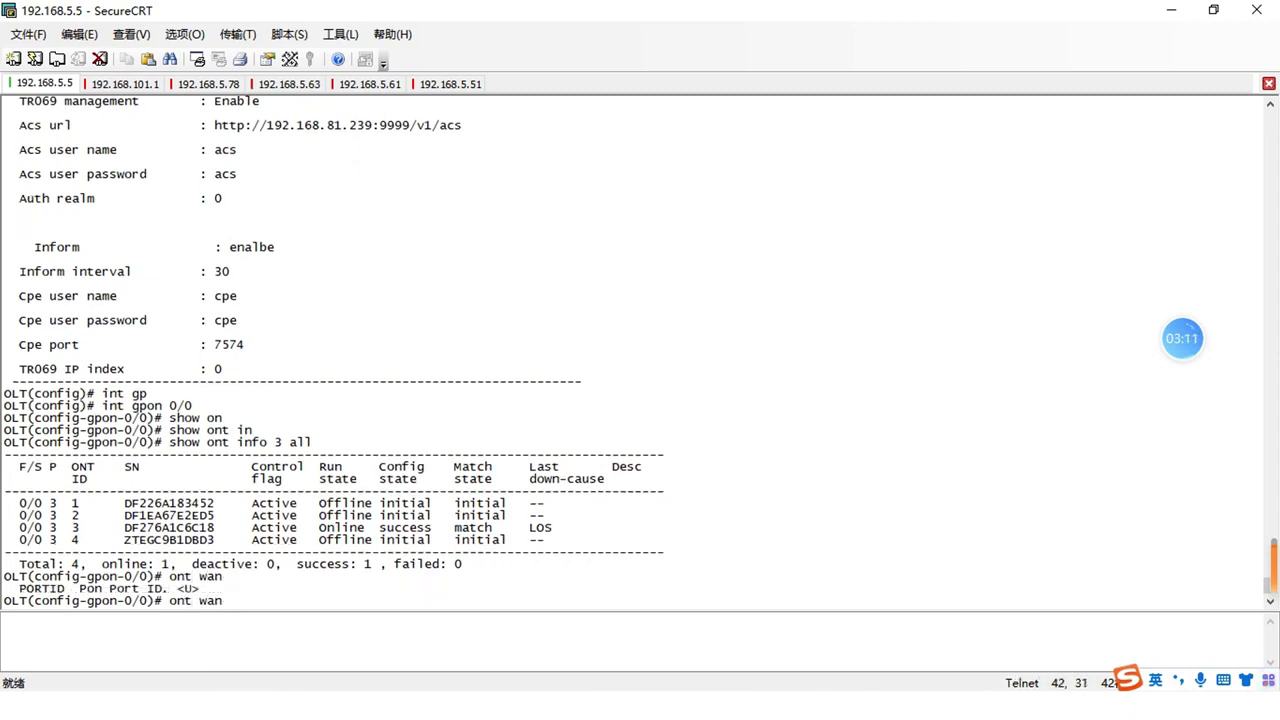
type("3 3 ?1 ?op")
key("Tab")
key("BackSpace")
key("BackSpace")
key("BackSpace")
type("vl")
key("Tab")
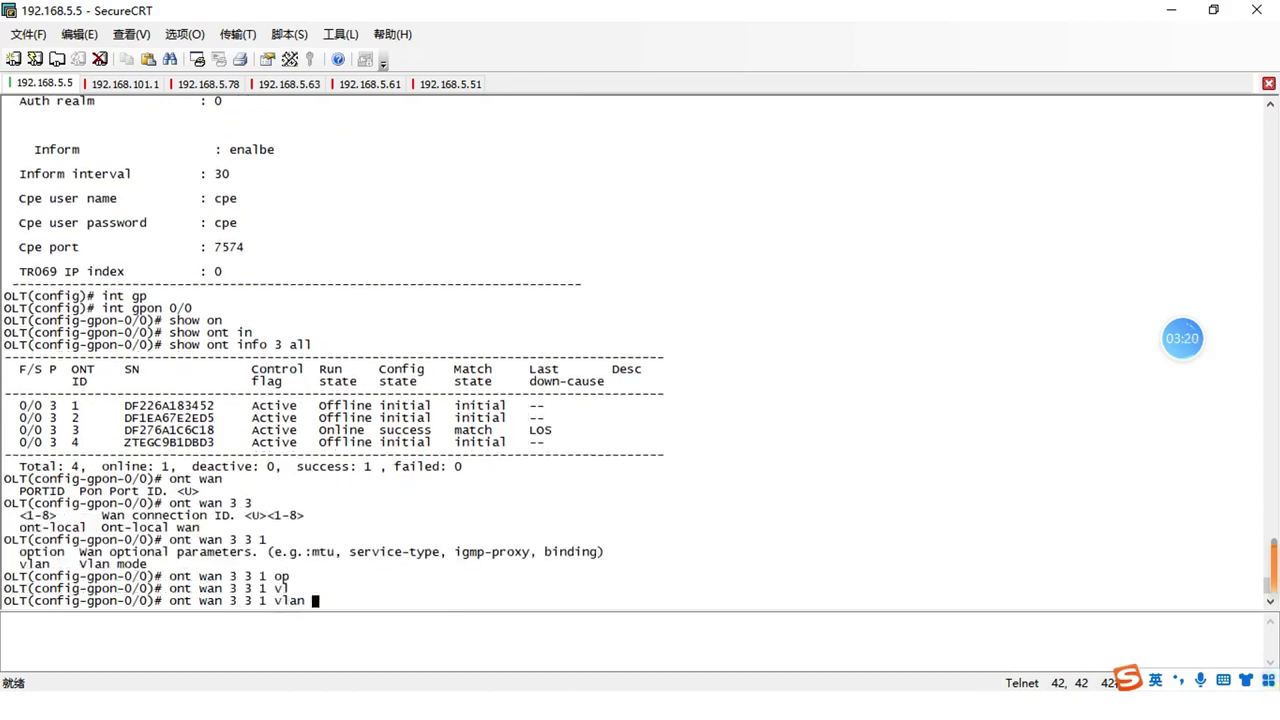
type("?")
type("?ip")
key("Tab")
key("space")
key("question")
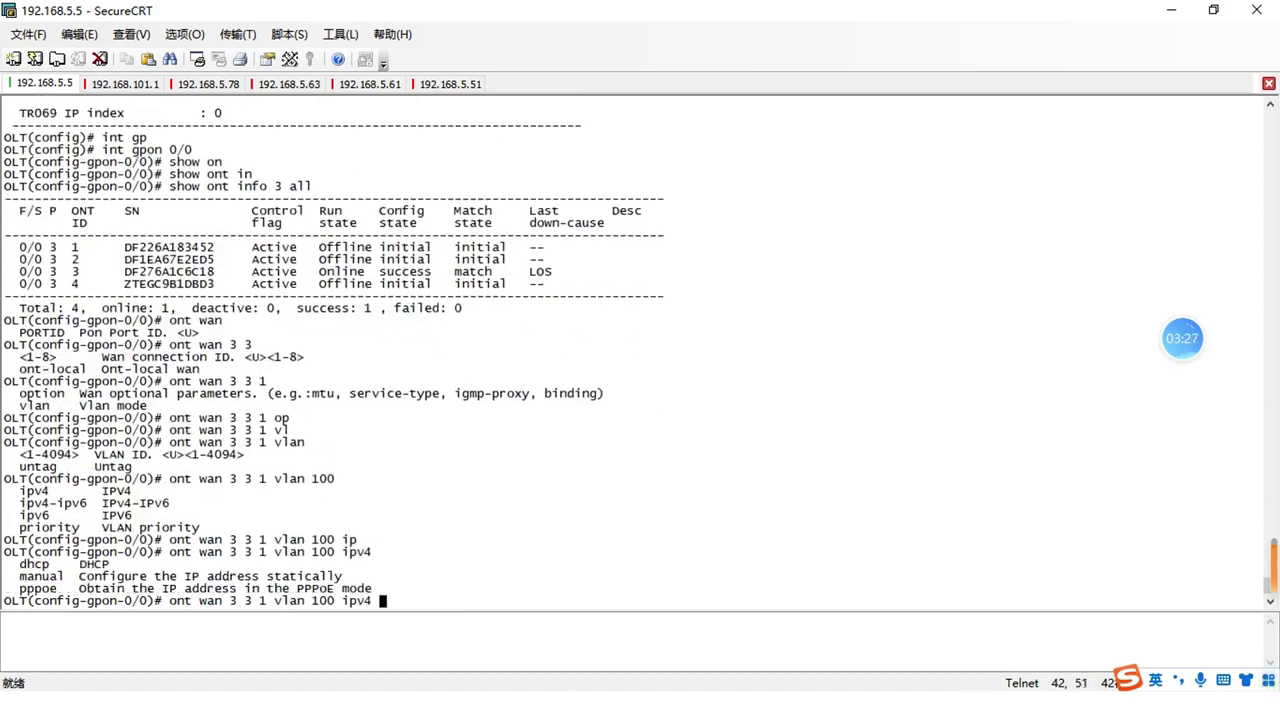
type("dh")
key("Tab")
key("space")
key("question")
key("Return")
Set WAN 1 of ONT 3 3 to service type tr069
type("ont wan 3 3 1 op")
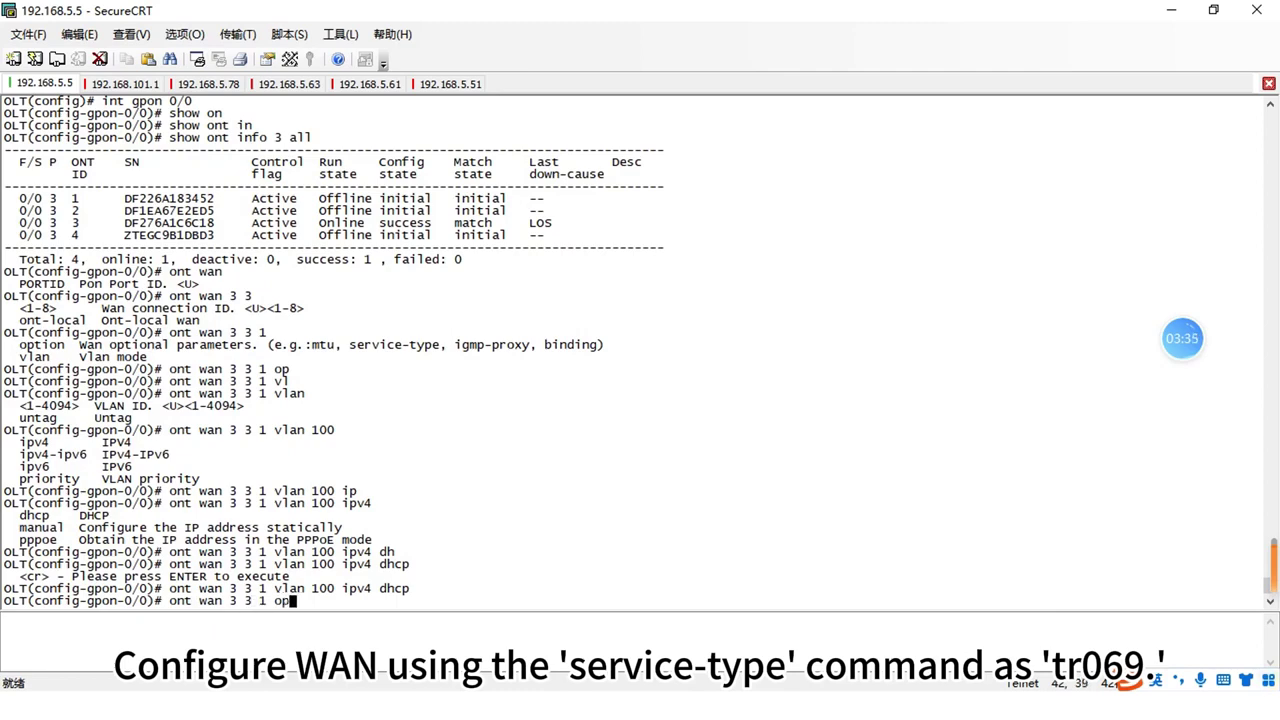
key("Tab")
key("space")
key("question")
type("ser")
key("Tab")
key("space")
key("question")
type("tr")
key("Tab")
key("question")
key("space")
key("question")
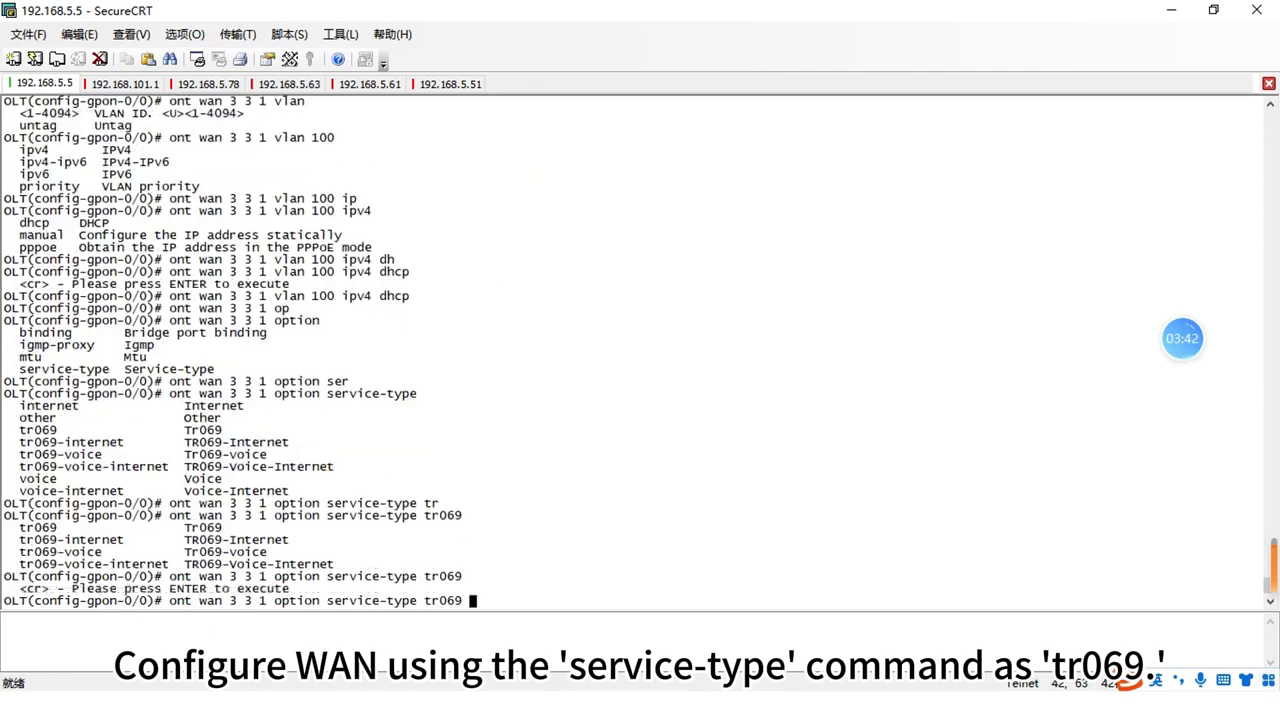
key("Return")
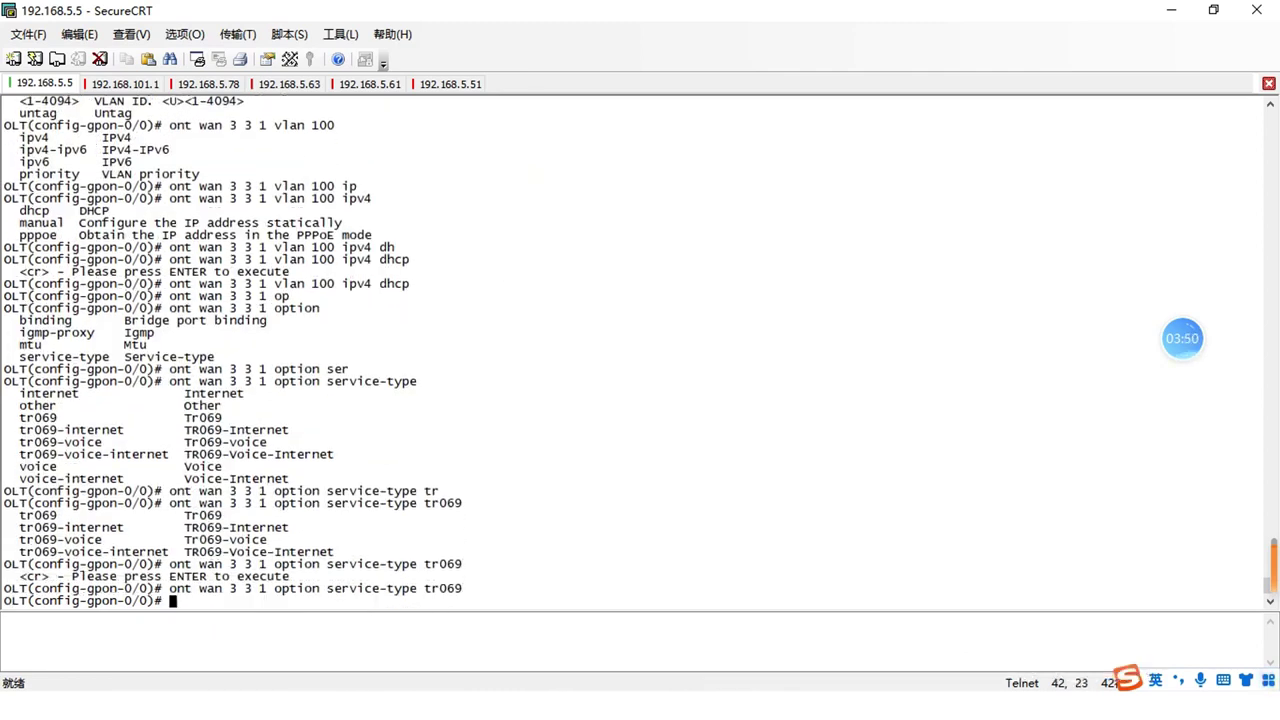
Bind ONT 3 3 to TR-069 profile ID 10
type("ont tr")
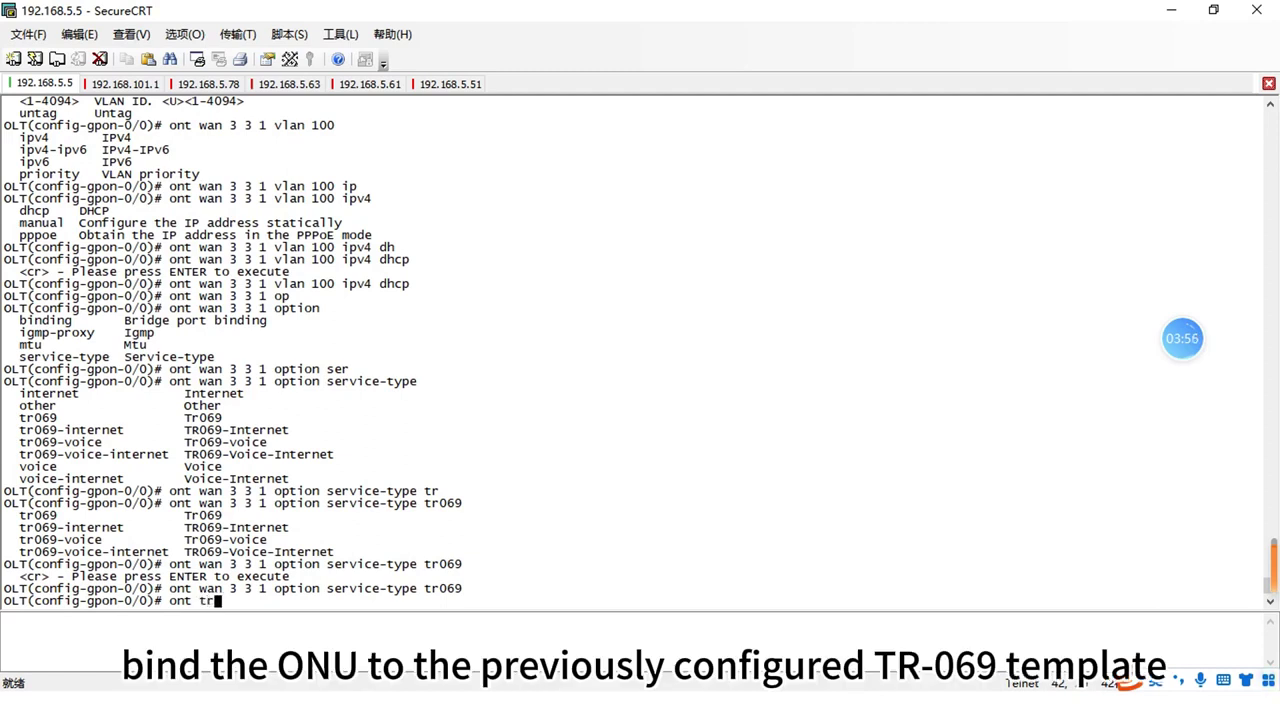
key("Tab")
type("-p")
key("Tab")
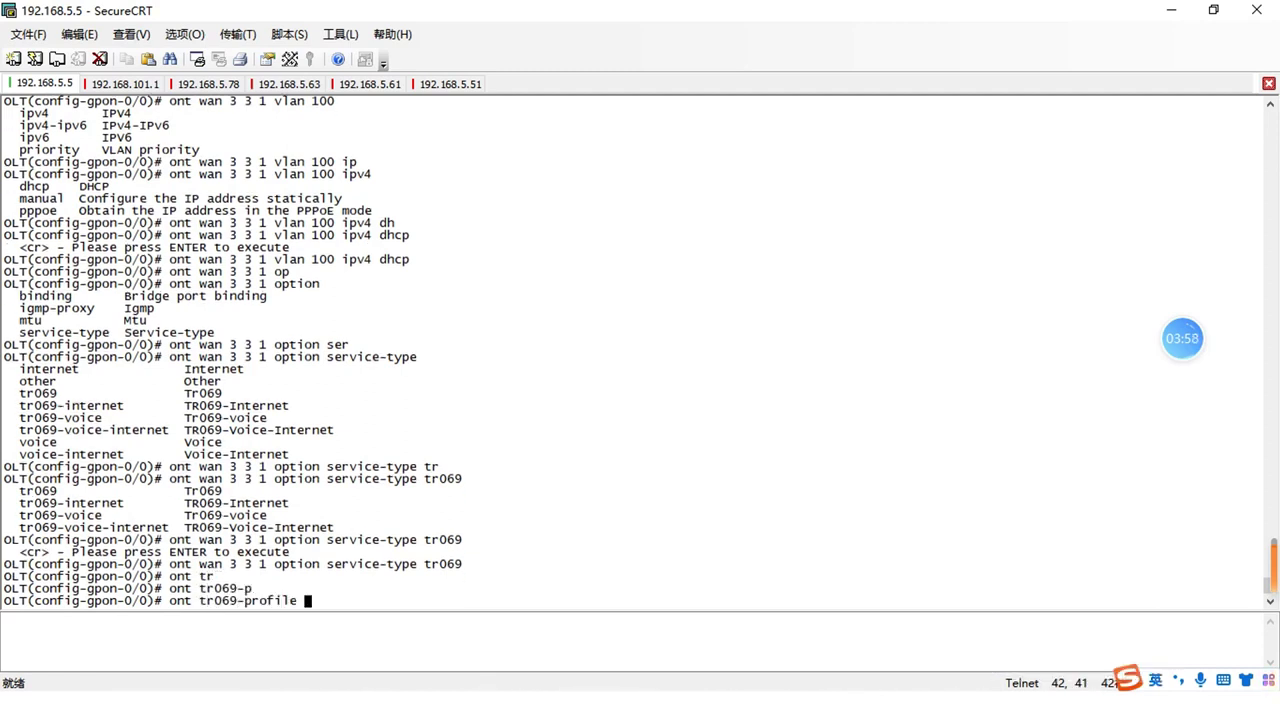
type("?3 ?3 ?on")
key("Tab")
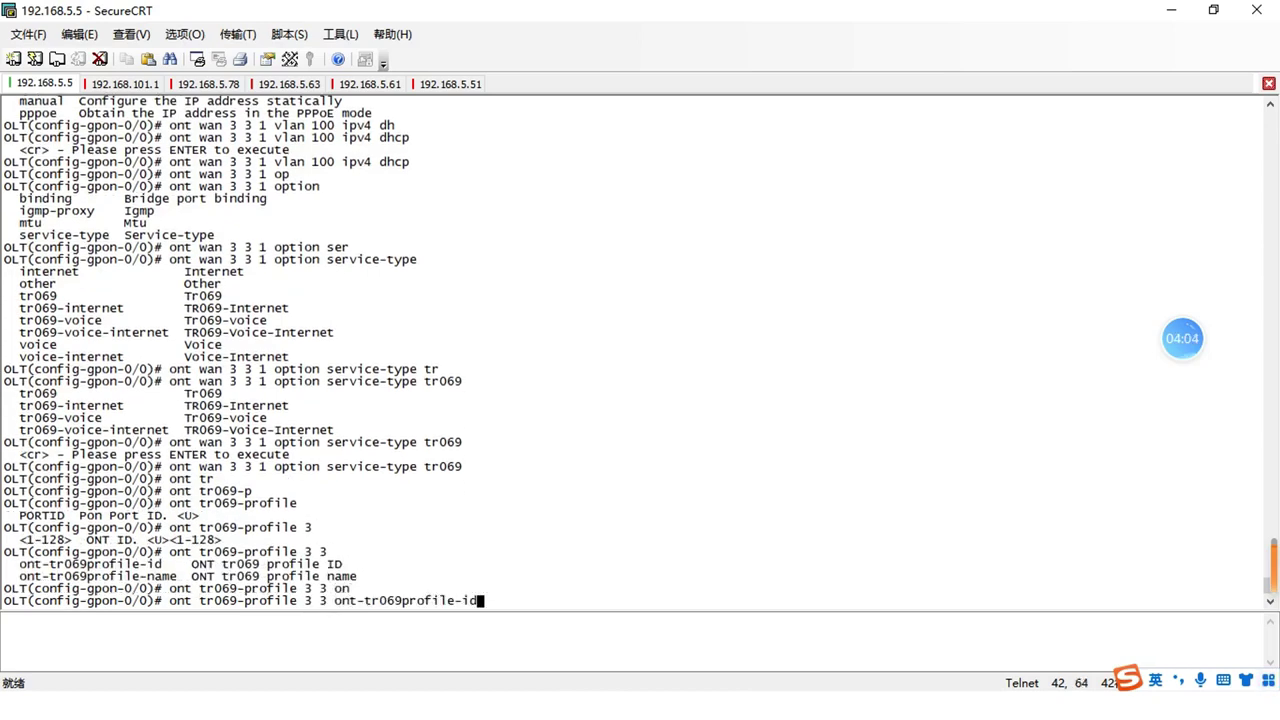
type("10 ?")
key("Return")
Exit the GPON interface and page through the show current-config output
type("exit")
key("Return")
type("show cu")
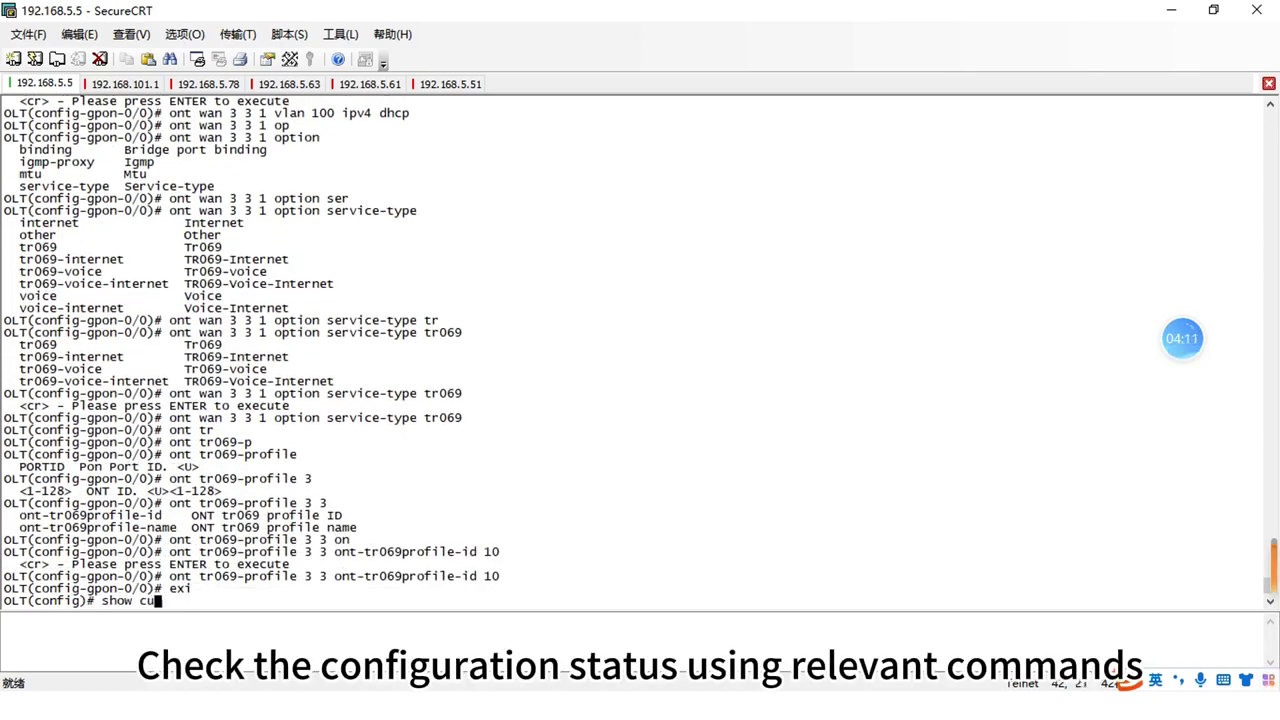
key("Tab")
key("Return")
key("space")
key("space")
key("space")
key("space")
key("space")
key("space")
key("space")
key("space")
key("space")
key("space")
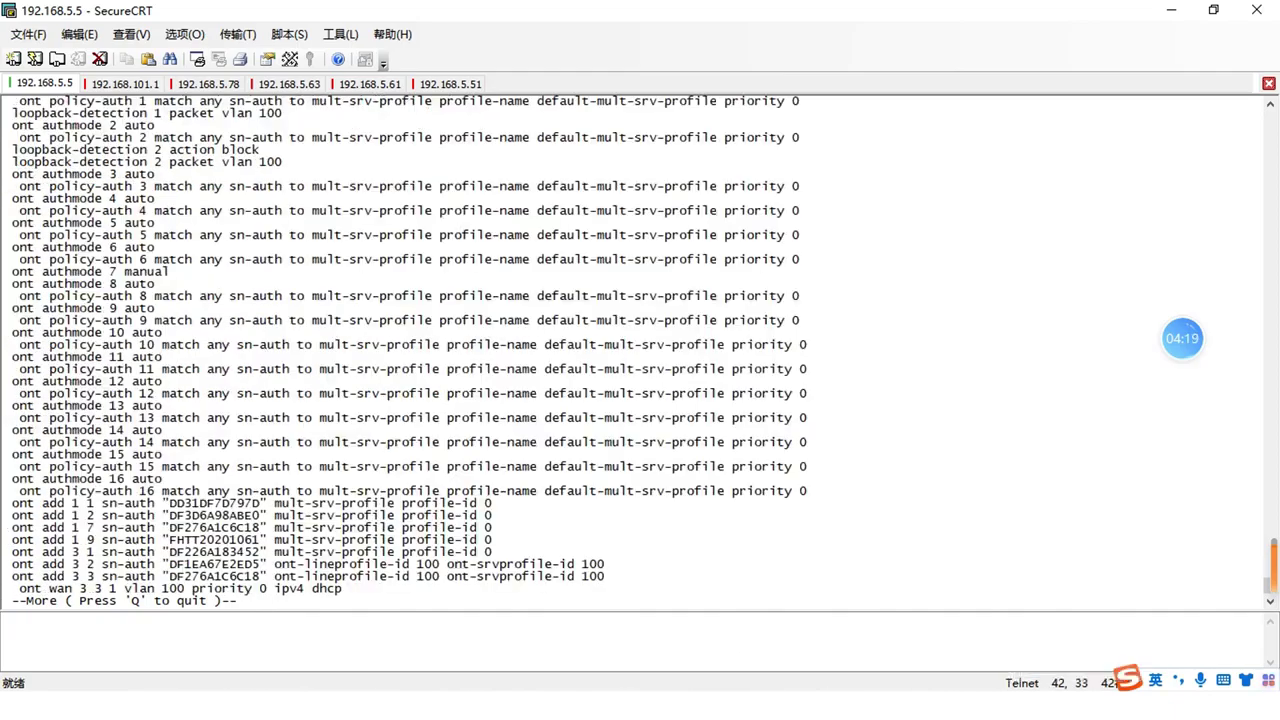
key("space")
key("space")
key("space")
Highlight ONT 3 3's VLAN 100 WAN and TR-069 profile 10 lines in the config
scroll(49, 248, "up", 2)
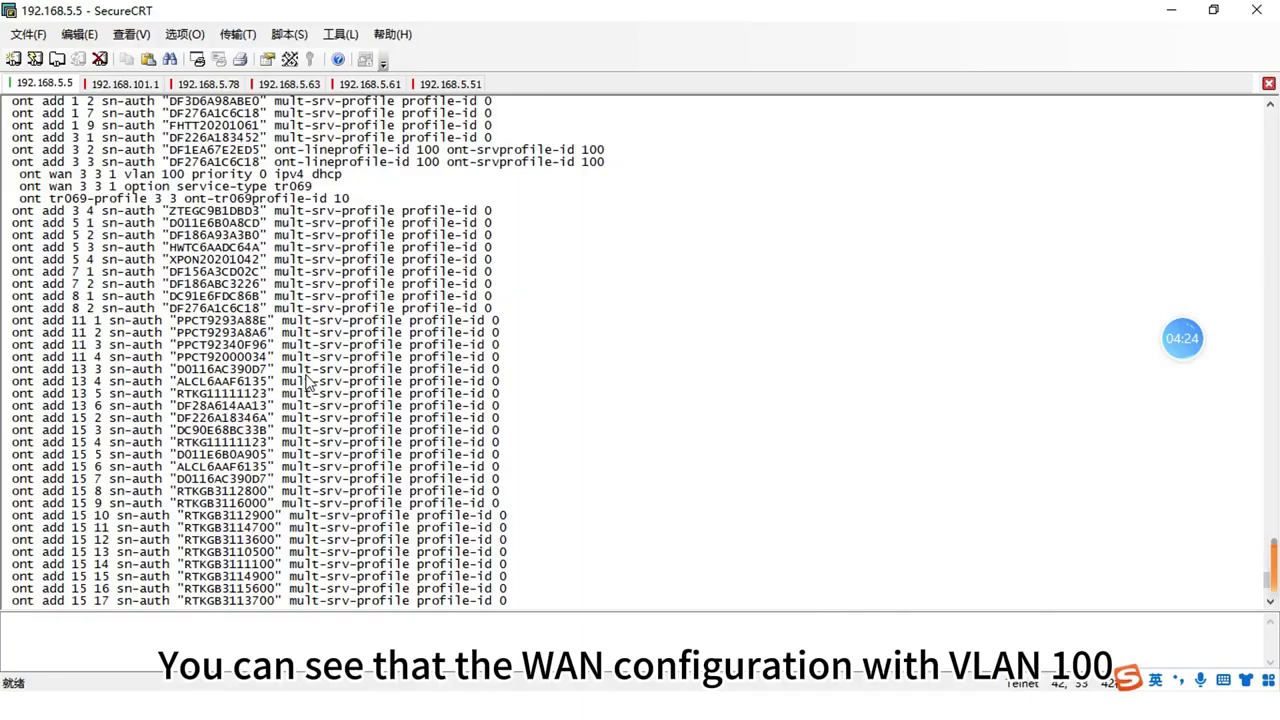
scroll(49, 248, "up", 1)
left_click_drag(12, 188, 356, 236)
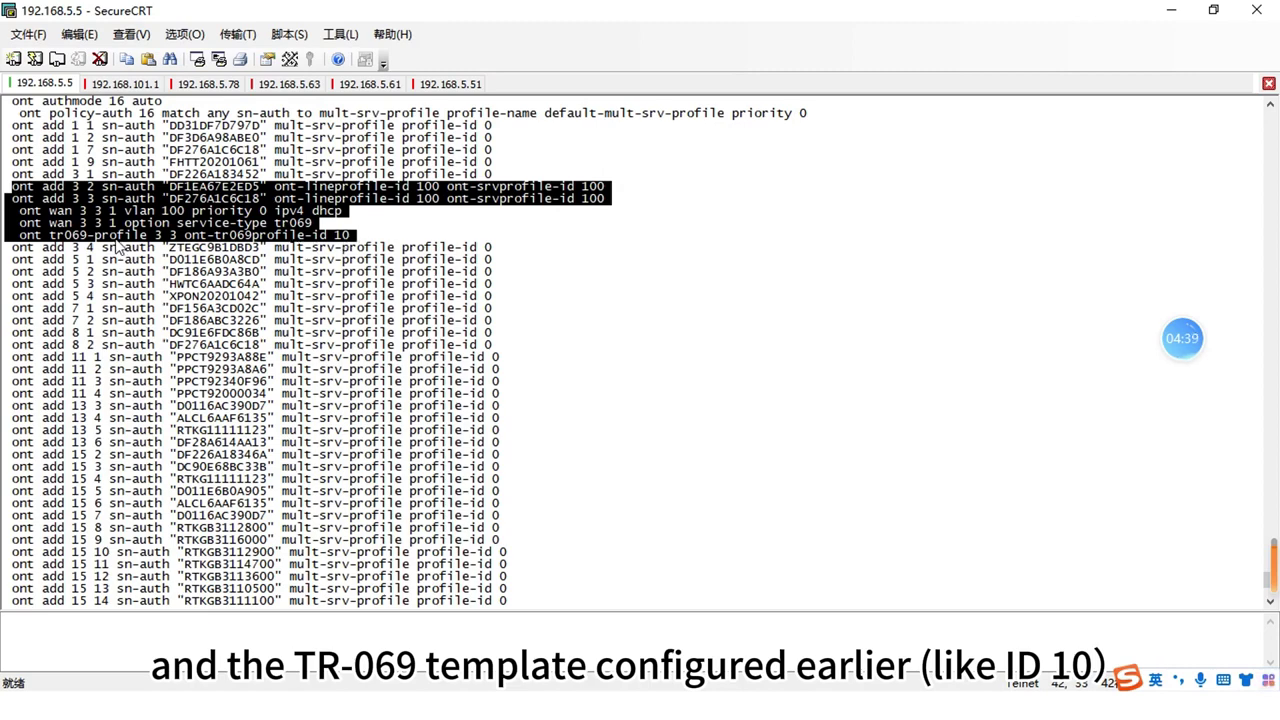
left_click(391, 306)
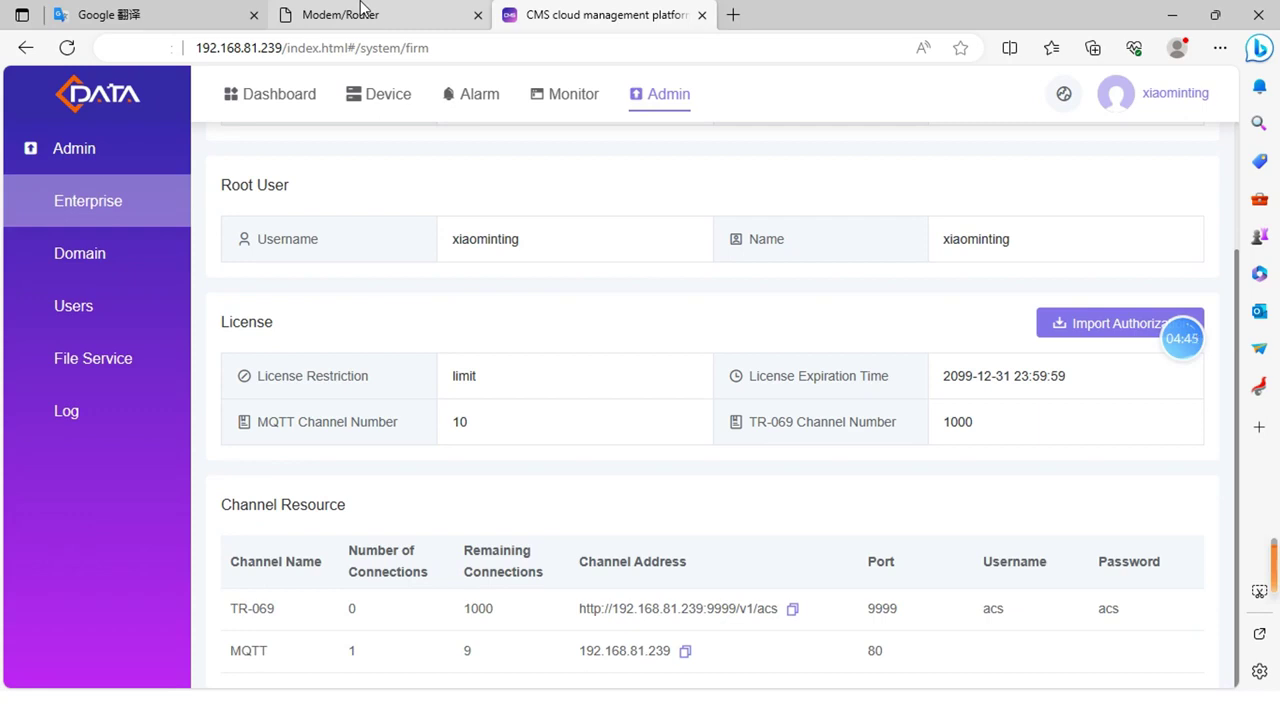
Refresh the ONU web WAN page and highlight the new TR069 VLAN 100 WAN entry
left_click(362, 12)
left_click(66, 47)
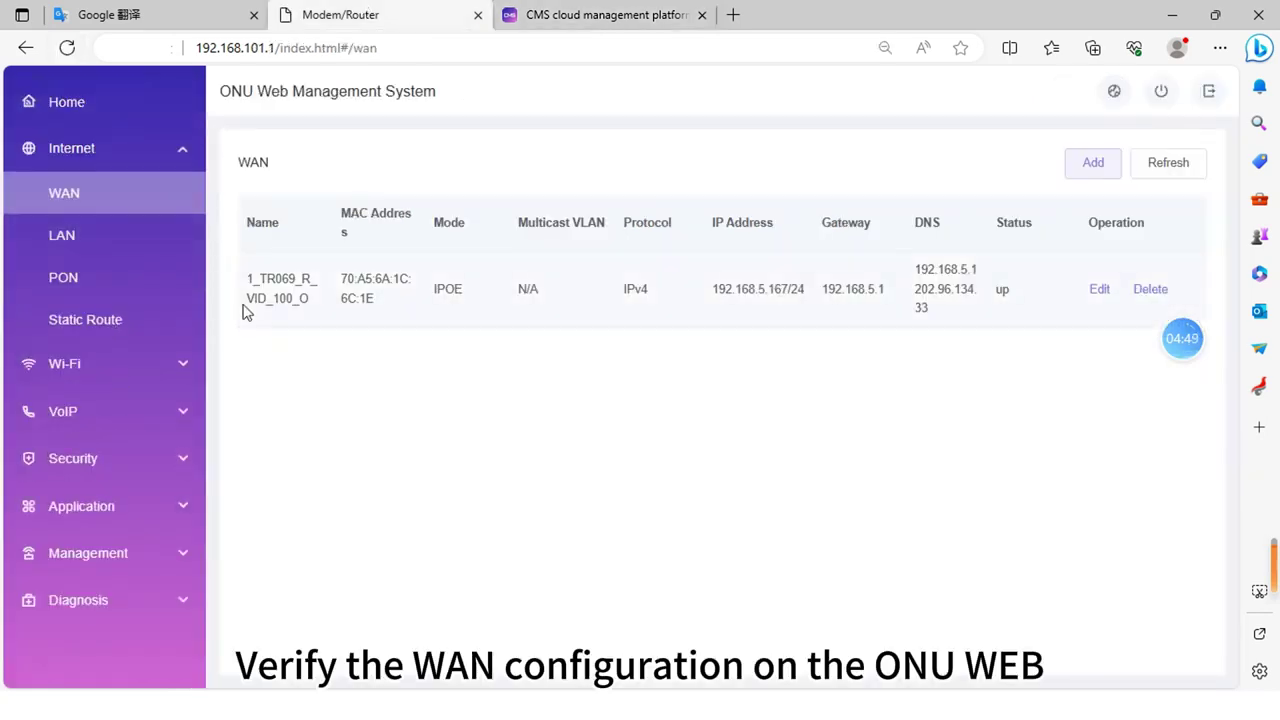
left_click_drag(241, 285, 687, 299)
left_click(795, 356)
Check the ONU's TR-069 Remote Management page, then view CMS ONU List showing DF276A1C6C18
left_click(107, 554)
left_click(110, 515)
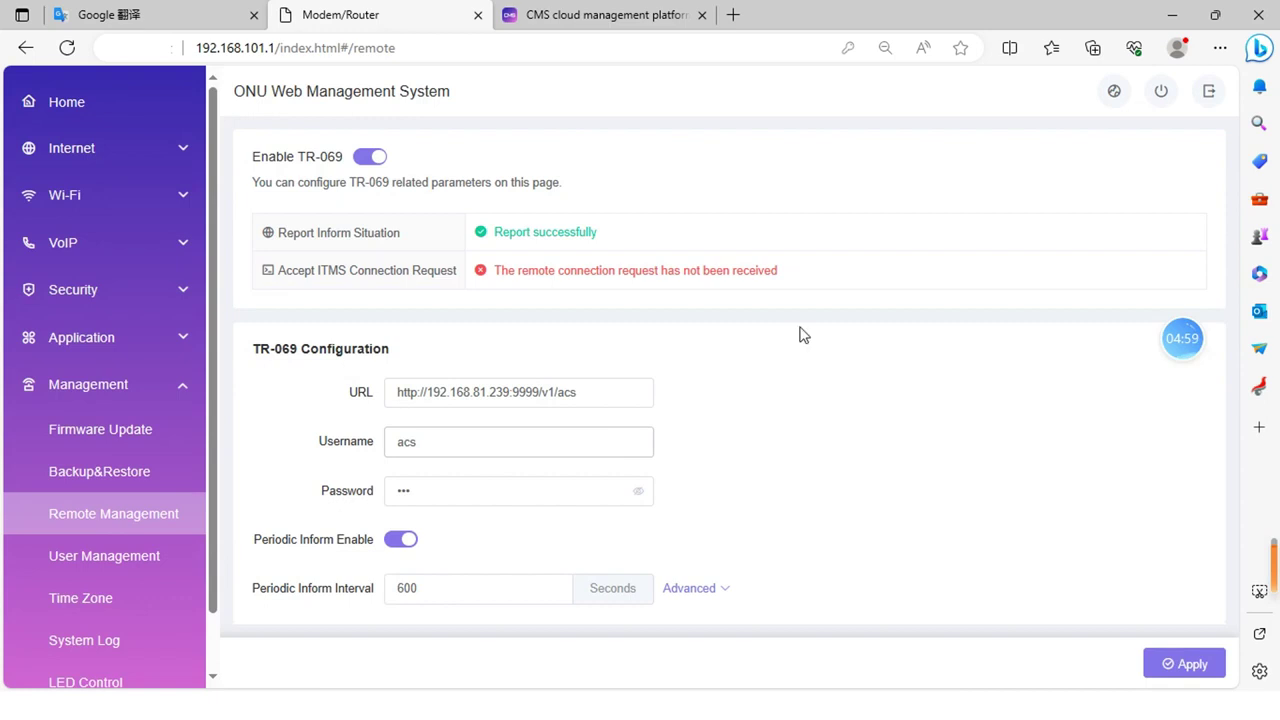
left_click(600, 15)
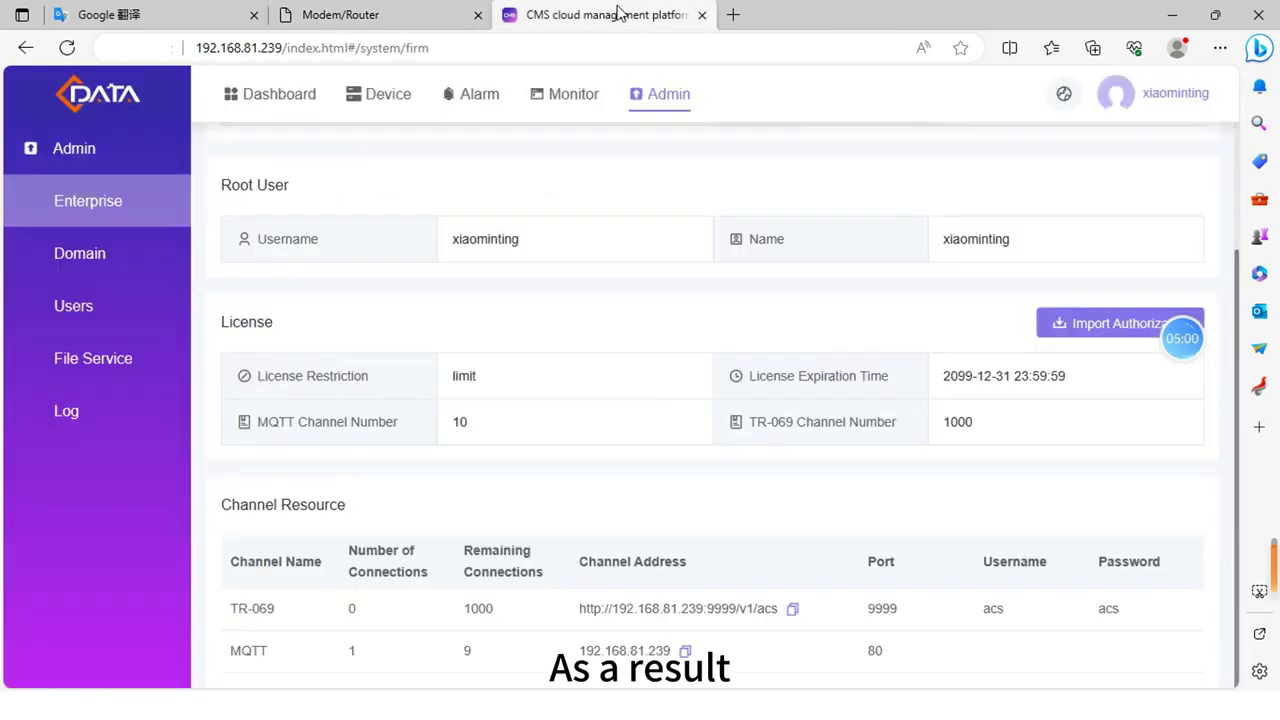
left_click(386, 94)
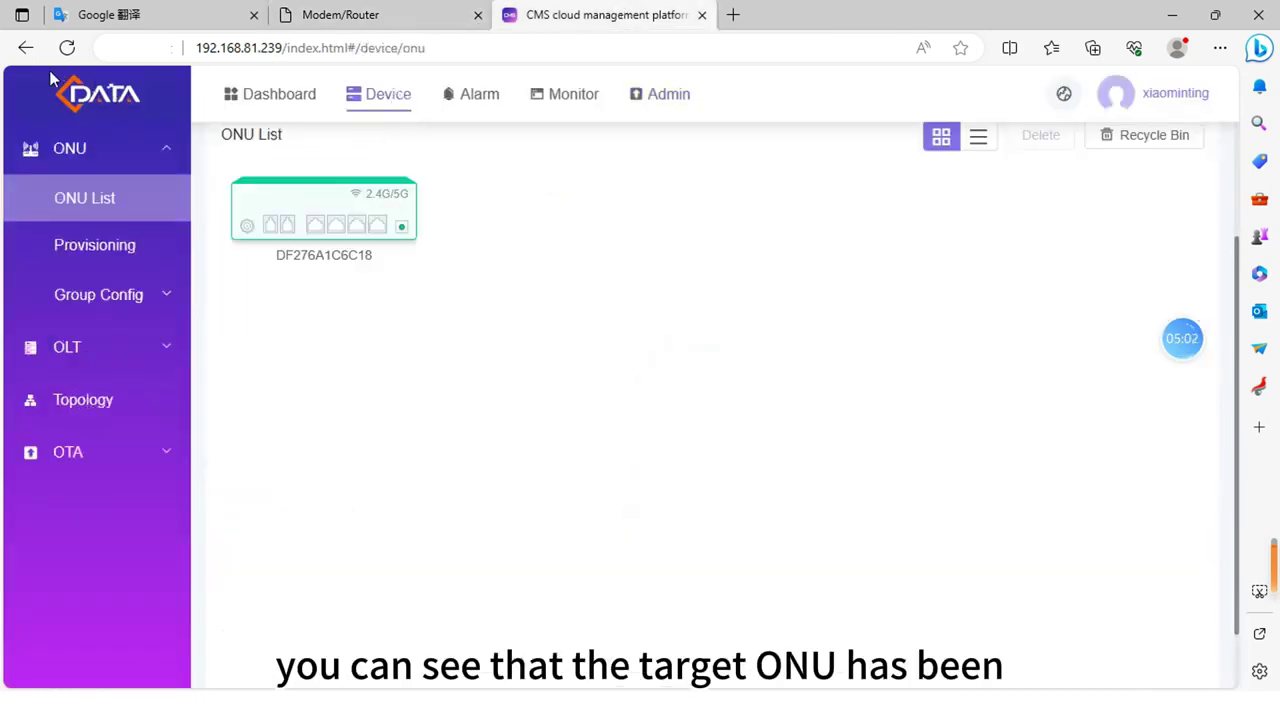
scroll(660, 400, "up", 2)
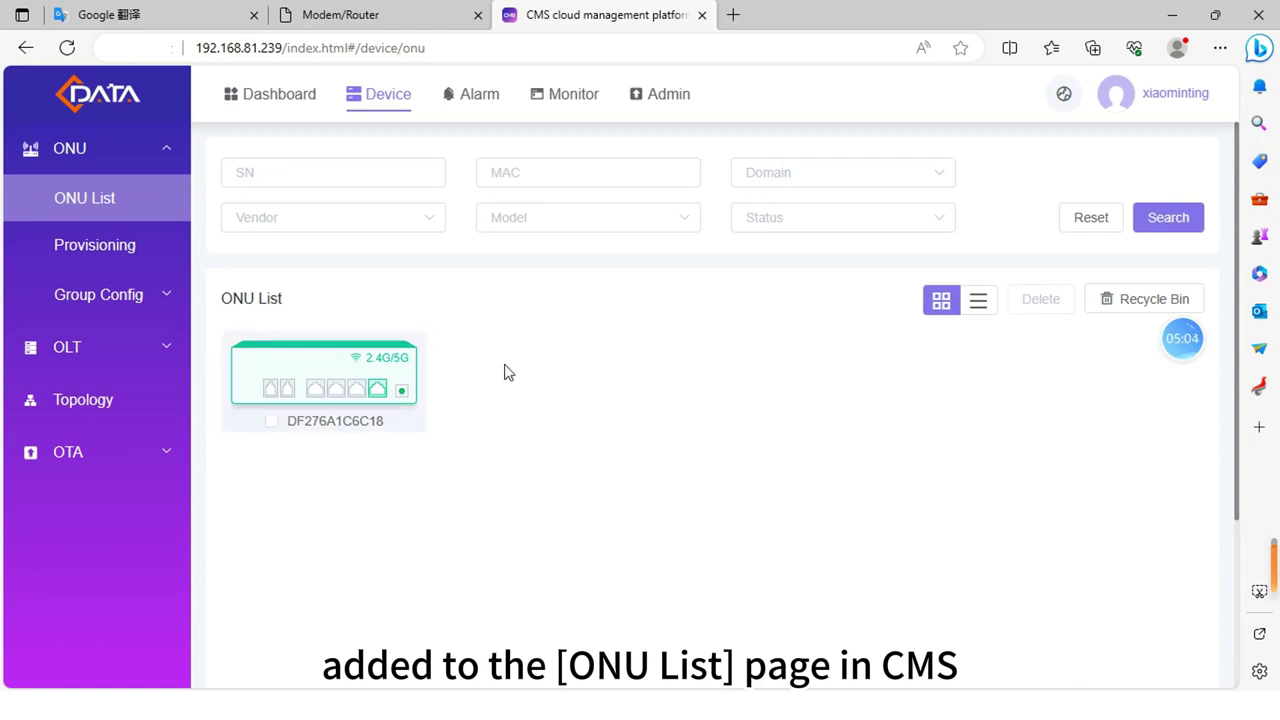
Highlight the ONU TR-069 page's message that the remote connection request was not received
left_click(366, 14)
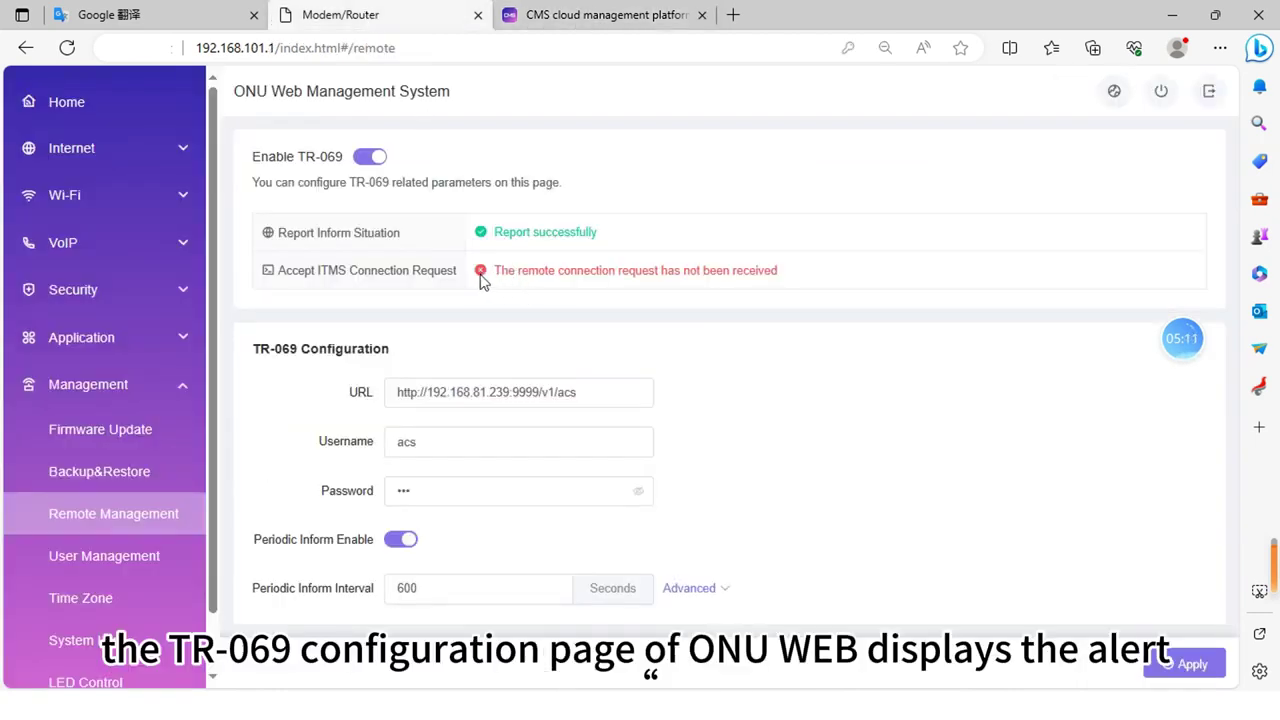
left_click_drag(478, 276, 600, 272)
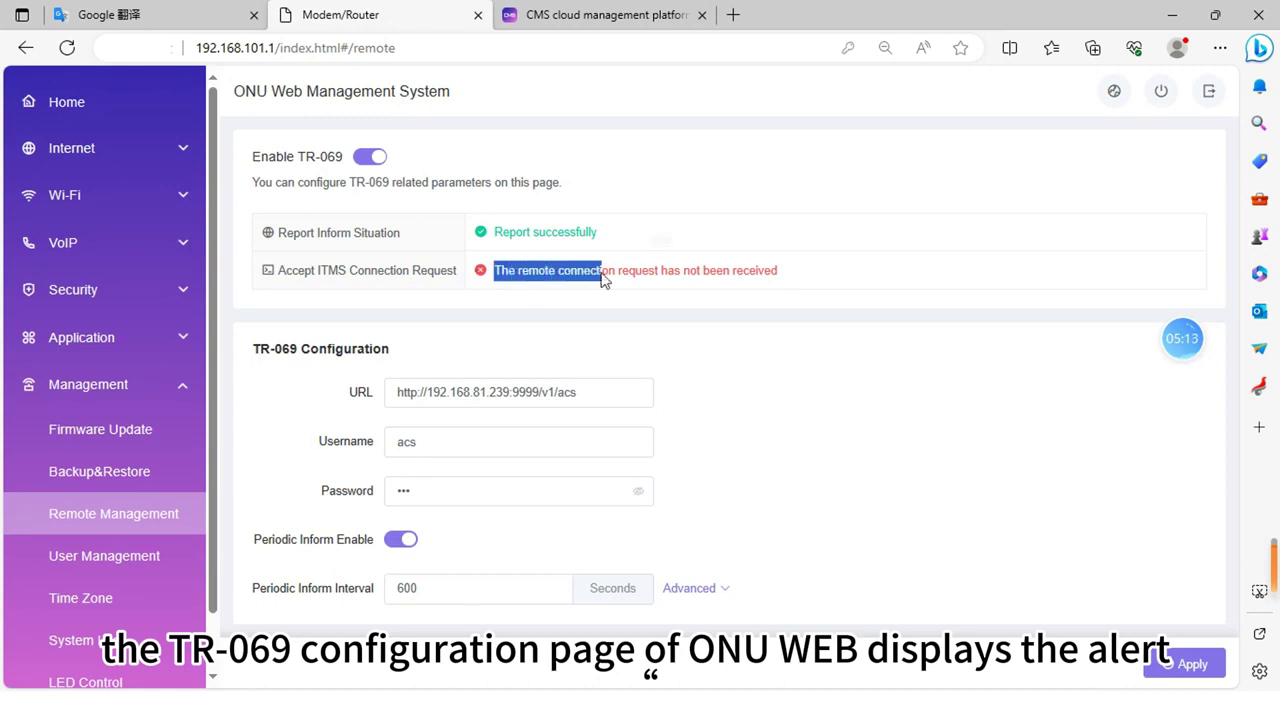
left_click(629, 319)
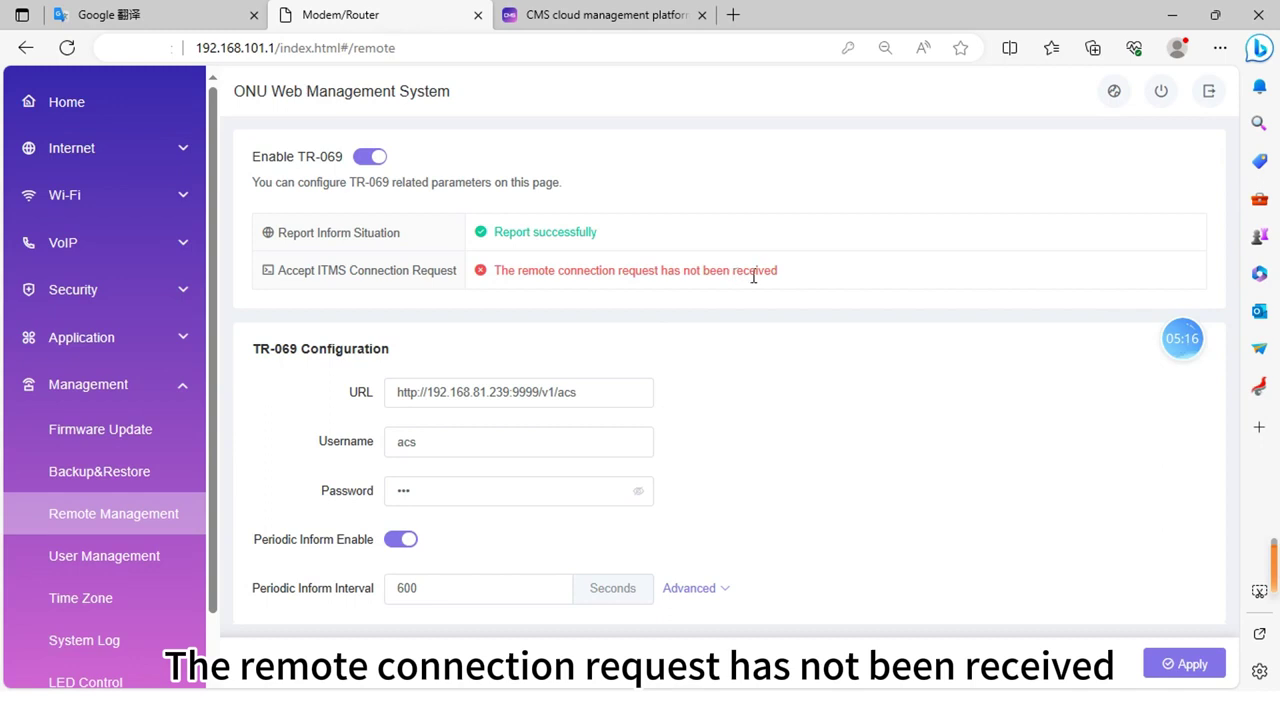
left_click_drag(784, 276, 488, 278)
left_click(610, 322)
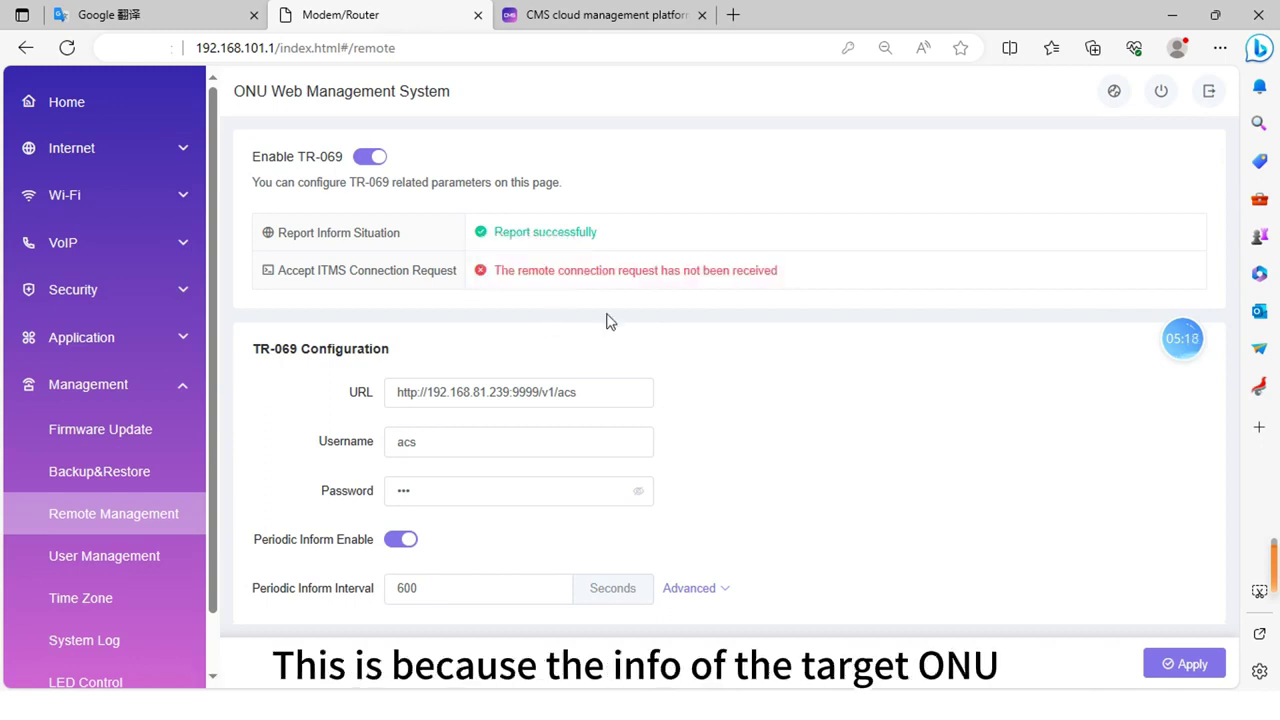
left_click(591, 12)
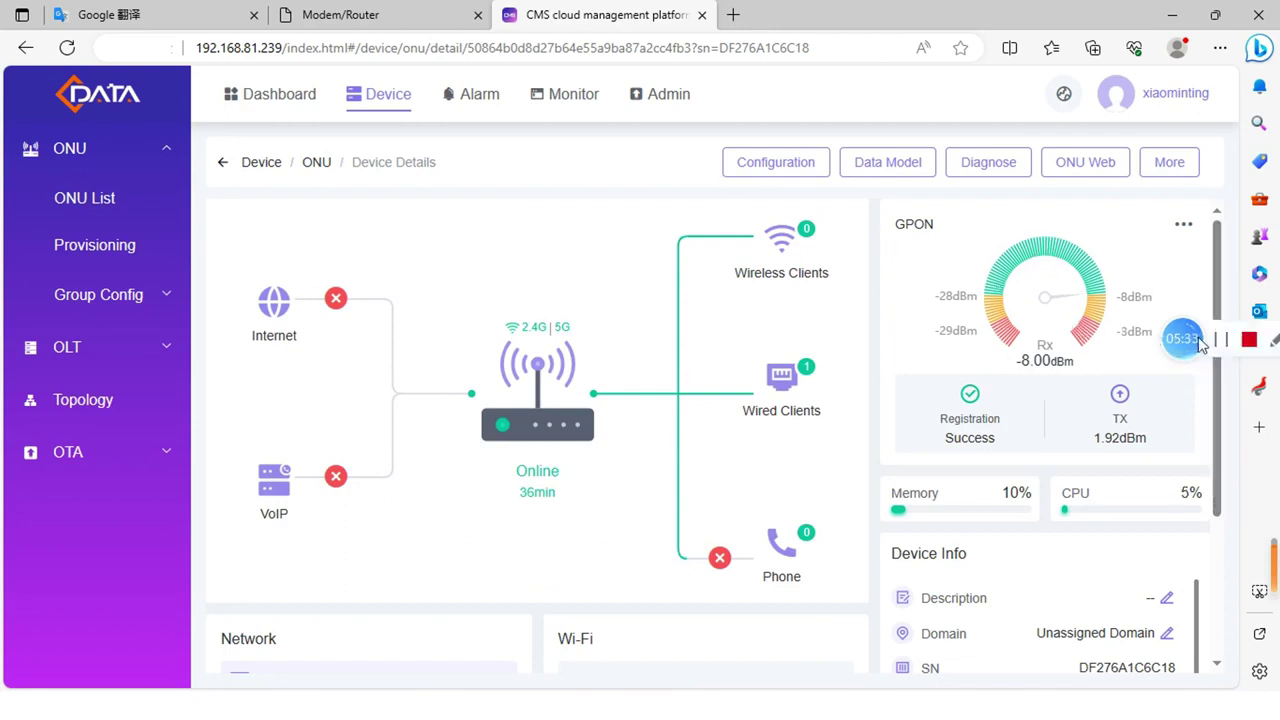
Return to the ONU's Remote Management page to see ITMS+ remote connection successful
left_click(340, 14)
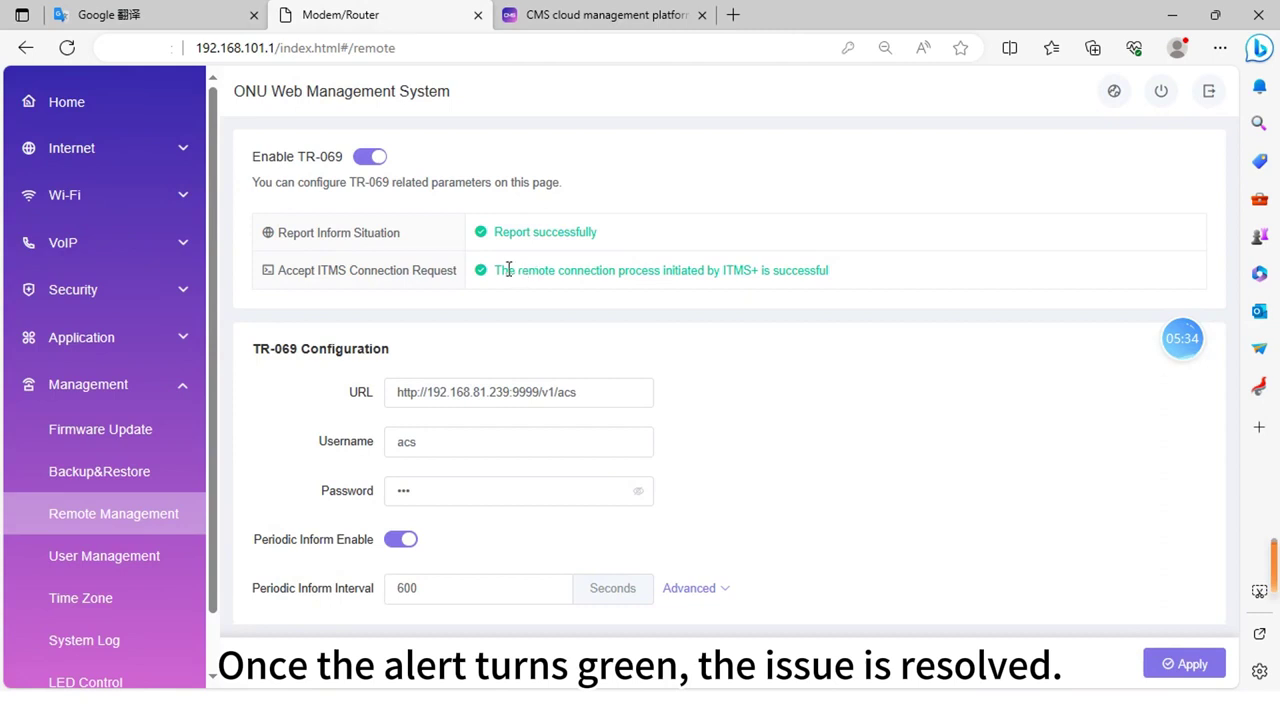
left_click_drag(481, 275, 858, 282)
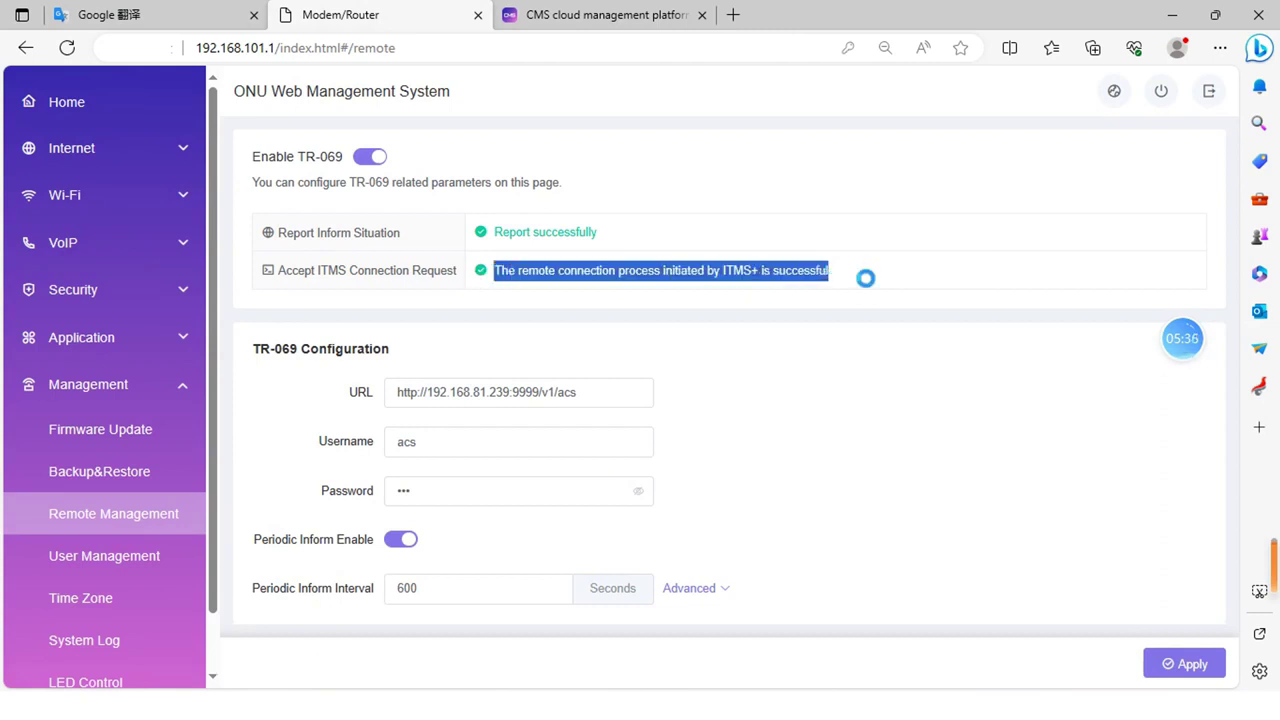